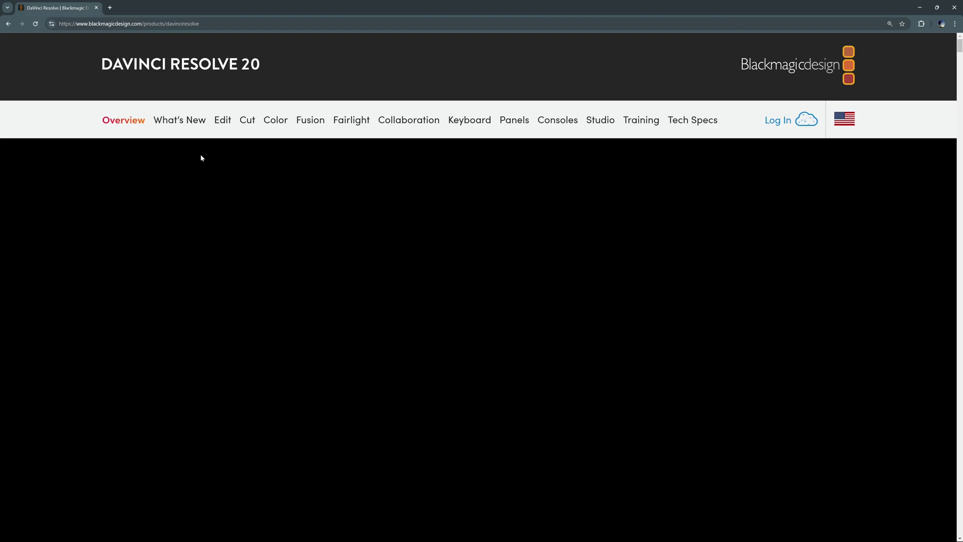
- Choose the free DaVinci Resolve 20 download for Windows x86 and go through its registration form
scroll(273, 206, down, 5)
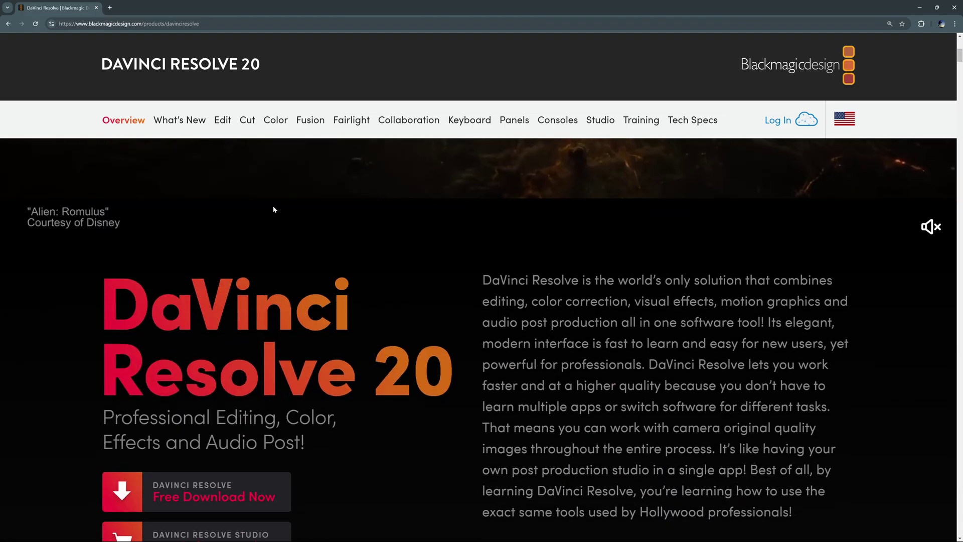
scroll(274, 210, down, 3)
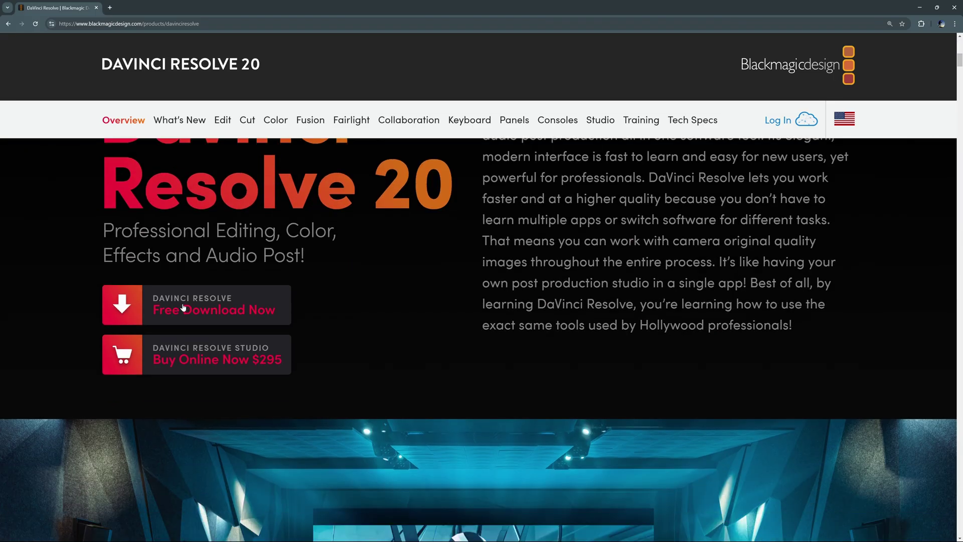
click(259, 309)
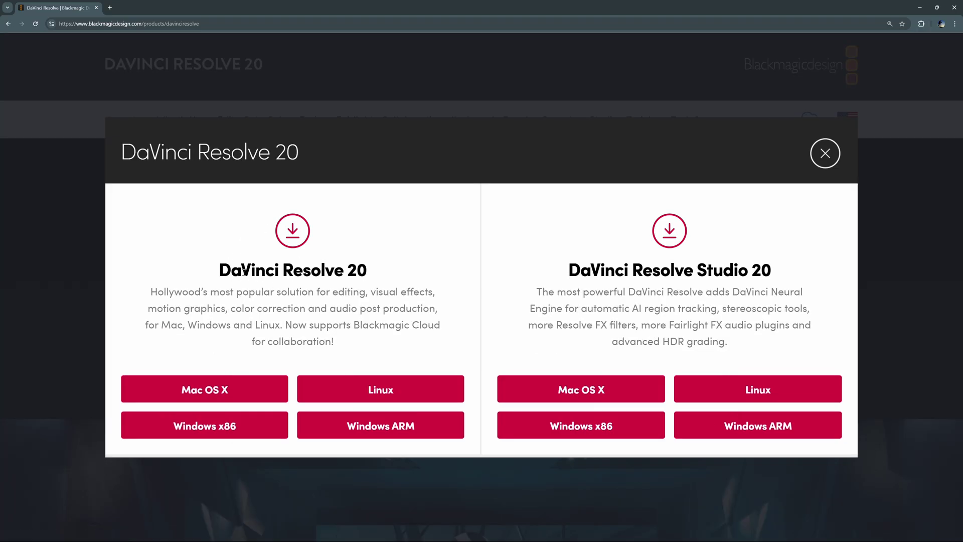
drag(371, 271, 222, 273)
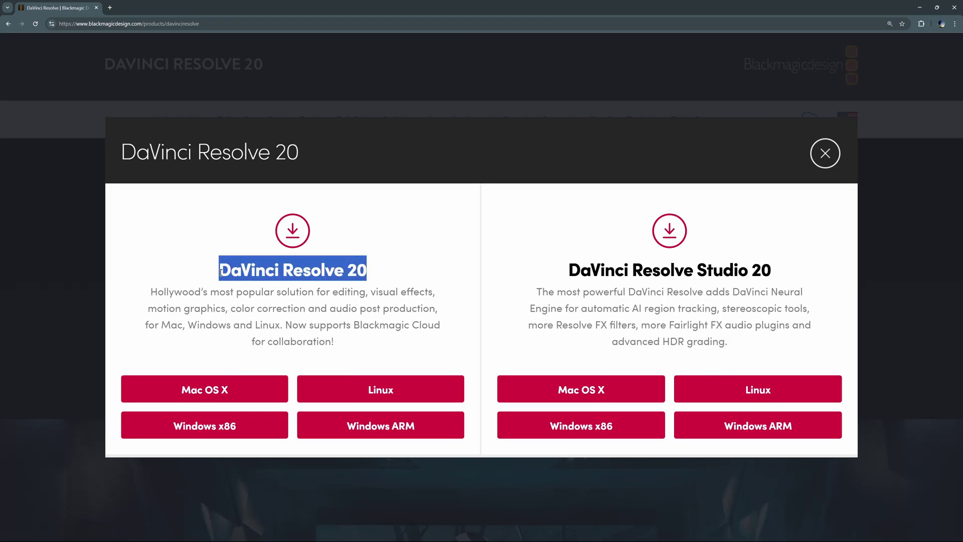
click(331, 270)
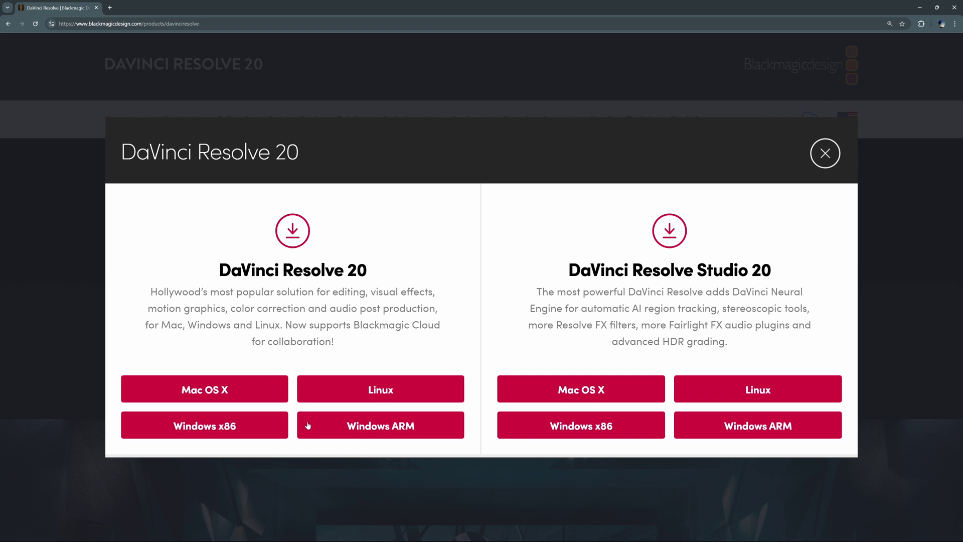
click(226, 426)
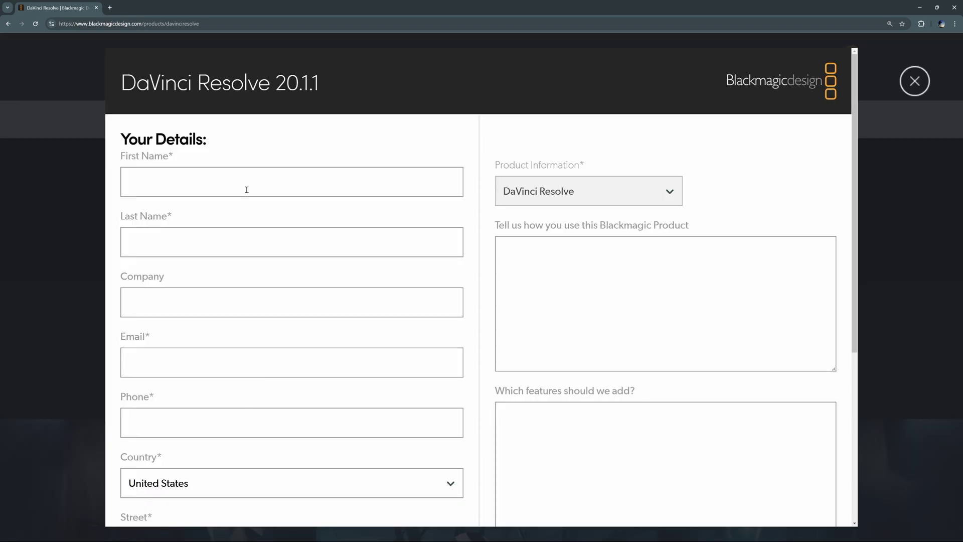
scroll(252, 197, down, 5)
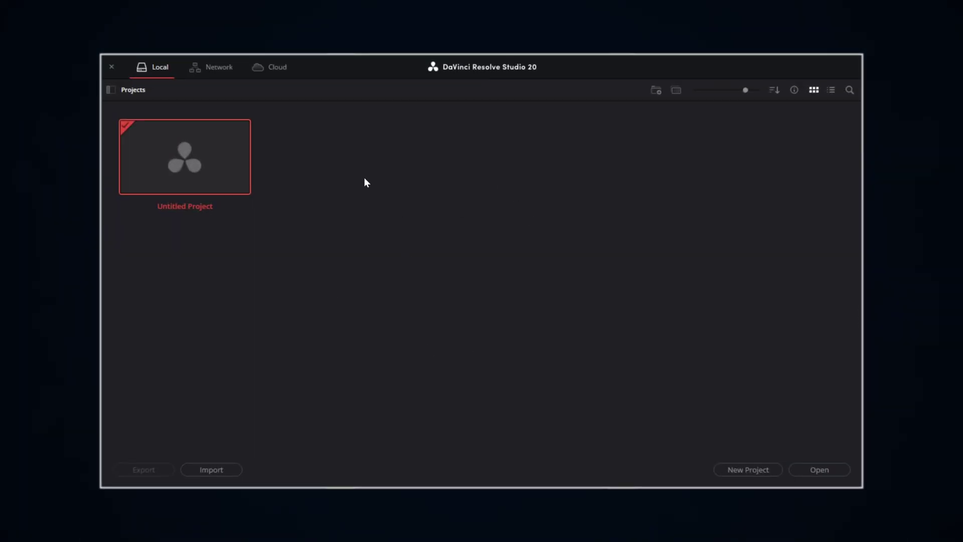
- In DaVinci Resolve, create a new local project named "Test Project"
click(210, 165)
key(ctrl+n)
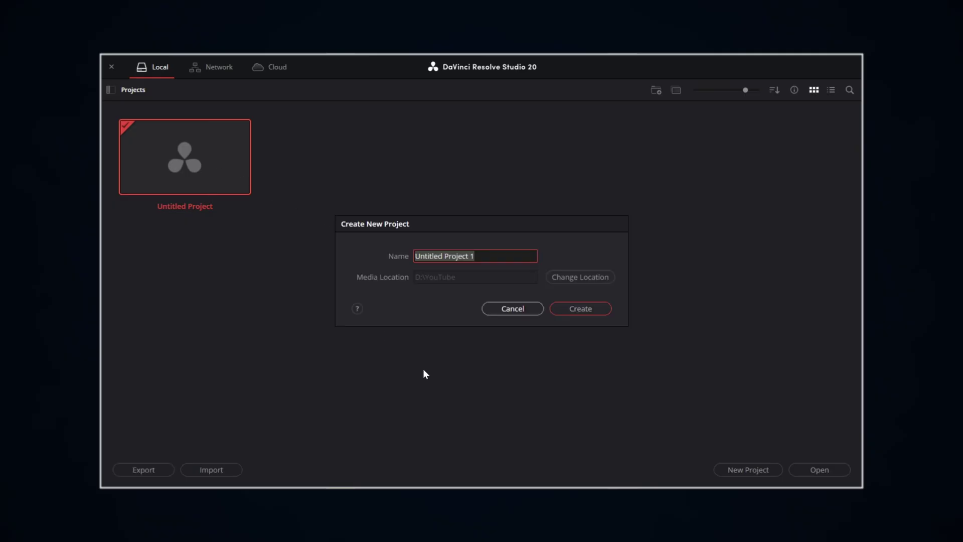
text(Test Project)
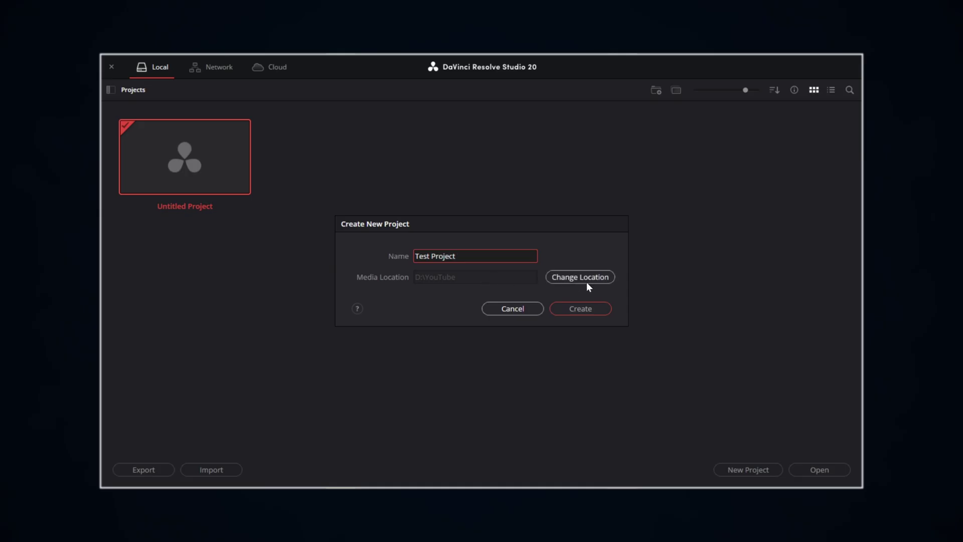
click(590, 310)
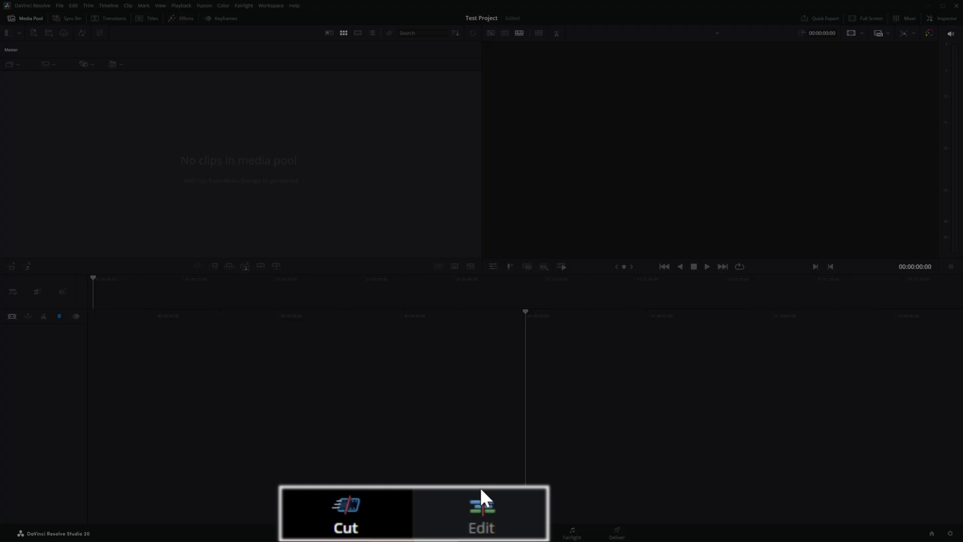
- Switch to the Edit page and shorten the media pool so the timeline spans the full window width
click(440, 530)
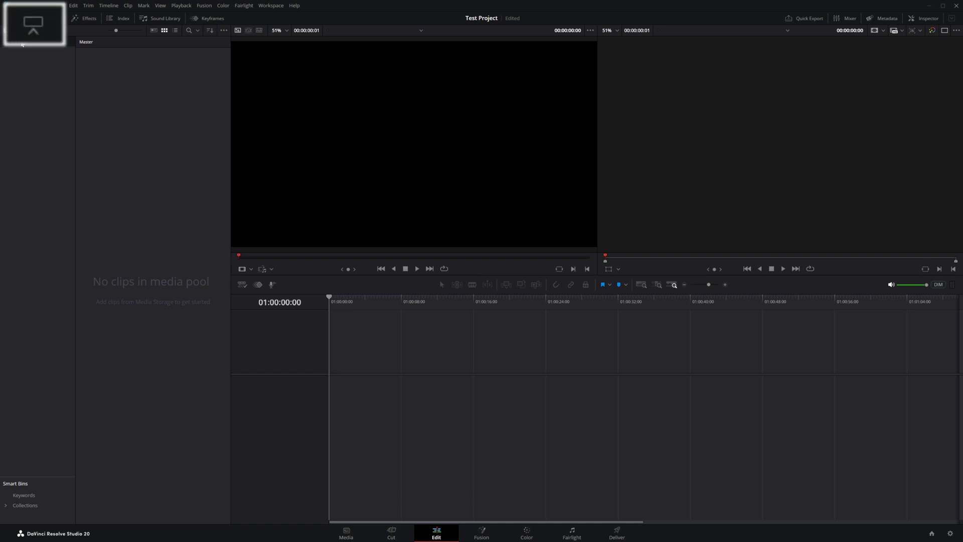
click(31, 19)
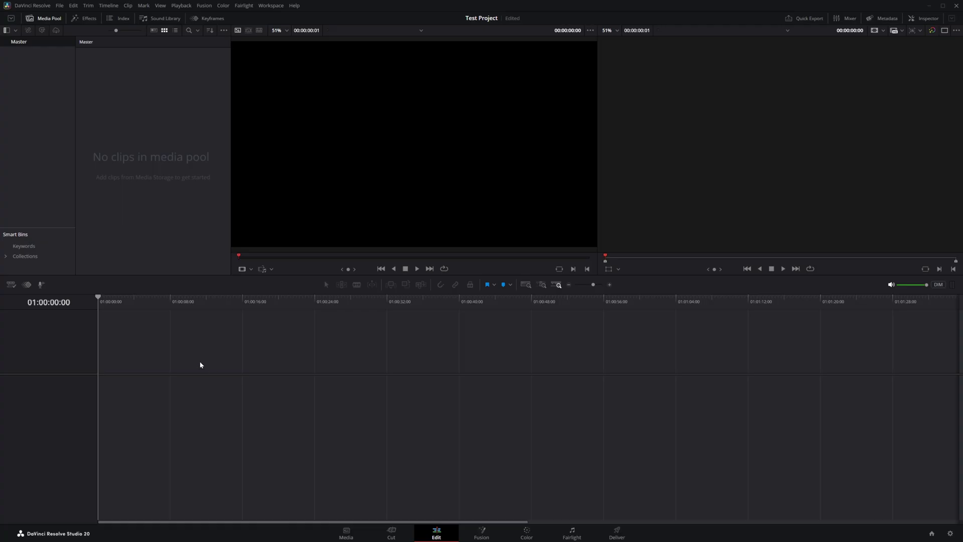
- Import the B-roll and Music folders from Test Project Files into the media pool, changing the project frame rate to match the clips
key(super)
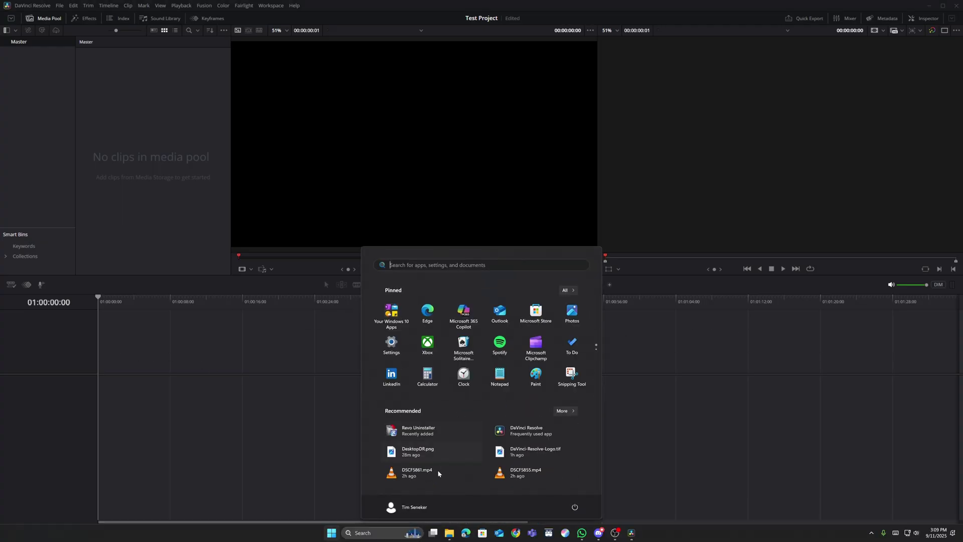
click(456, 535)
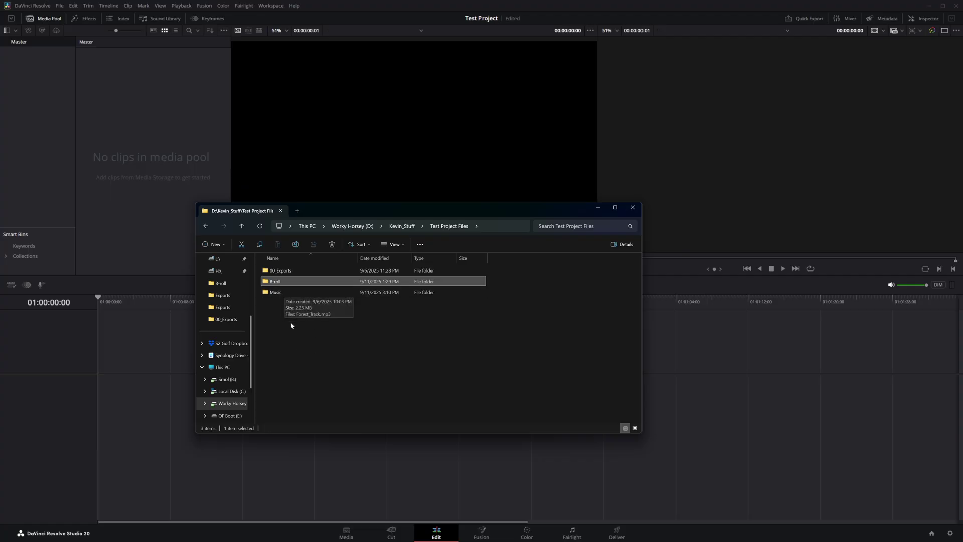
drag(310, 334, 139, 224)
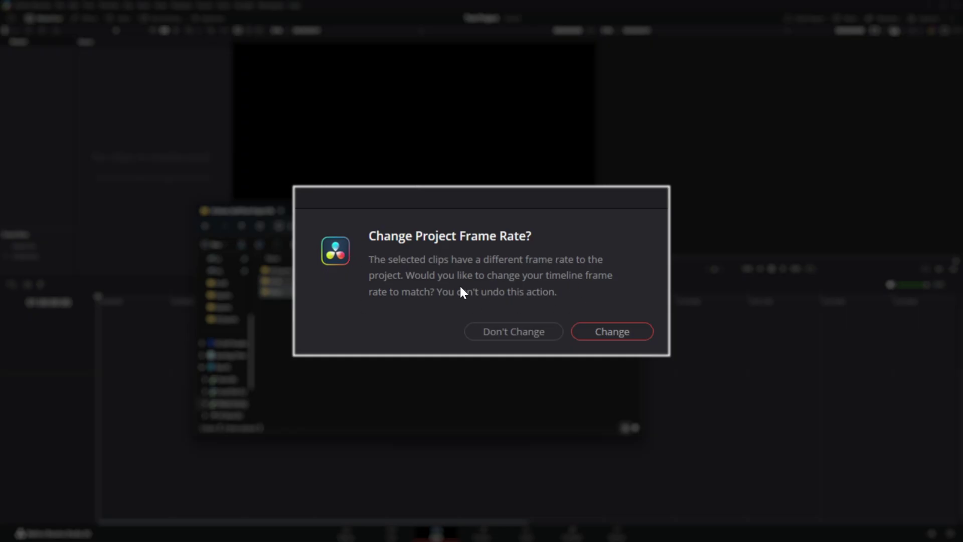
click(622, 333)
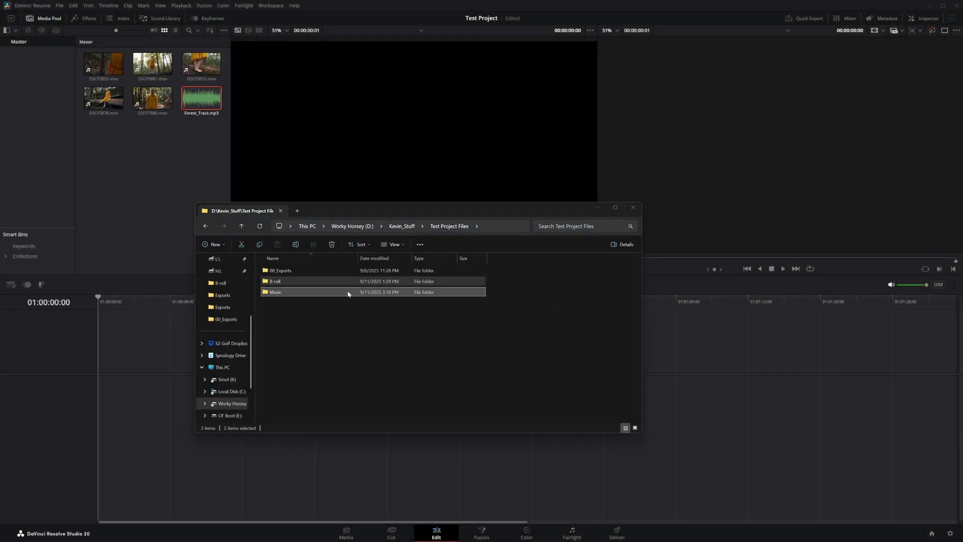
click(151, 245)
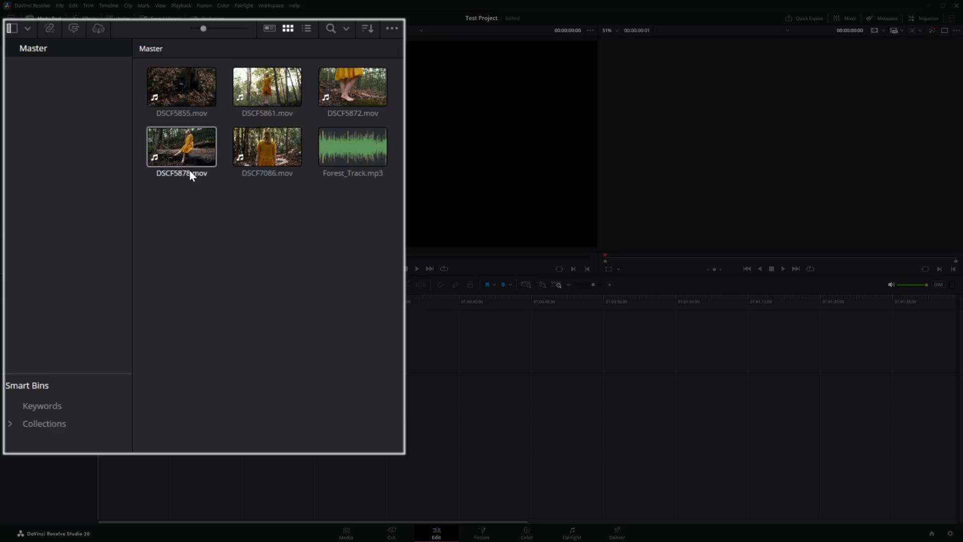
- Add two bins named "Video" and "Audio" under Master in the media pool
right_click(37, 51)
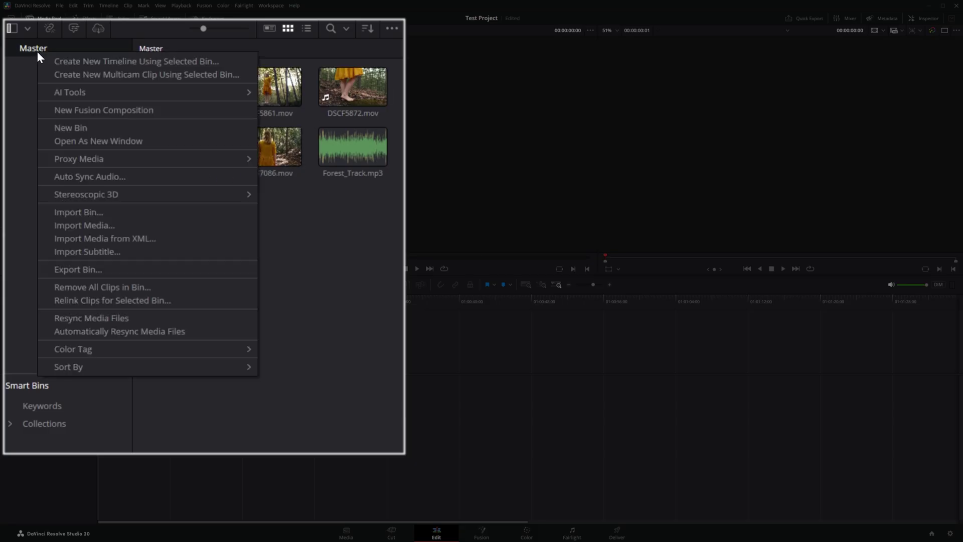
click(65, 128)
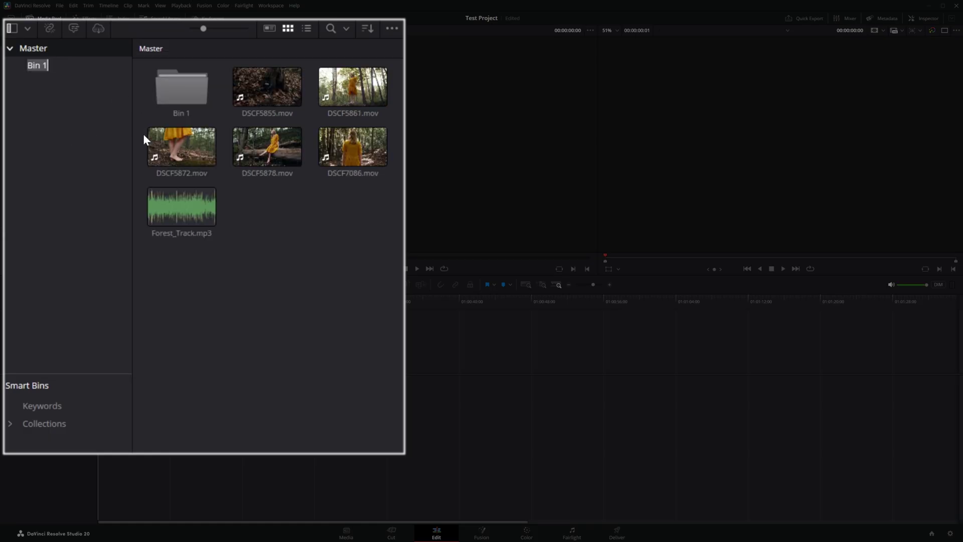
text(Video)
key(Return)
right_click(28, 48)
click(66, 126)
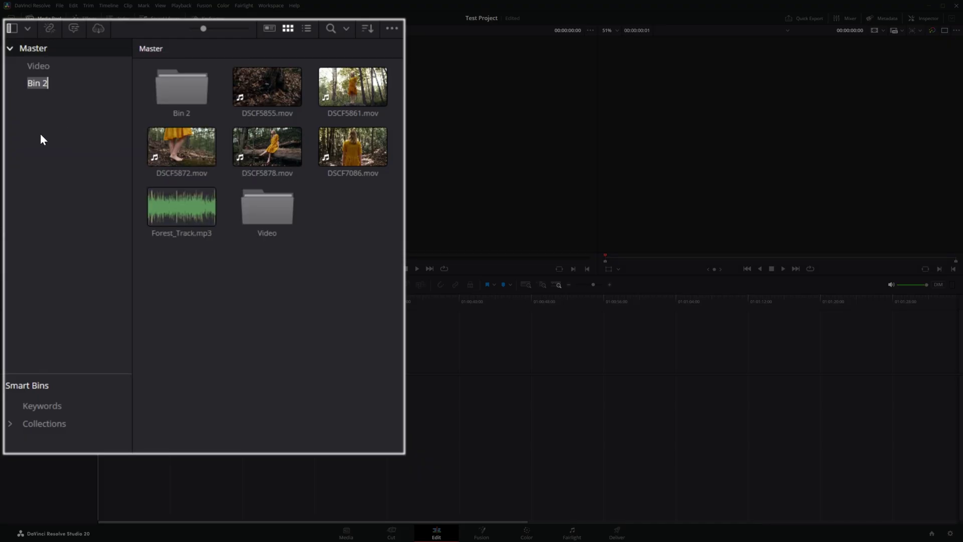
text(Audio)
key(Return)
- Add a bin named "Timelines" under Master in the media pool
right_click(38, 50)
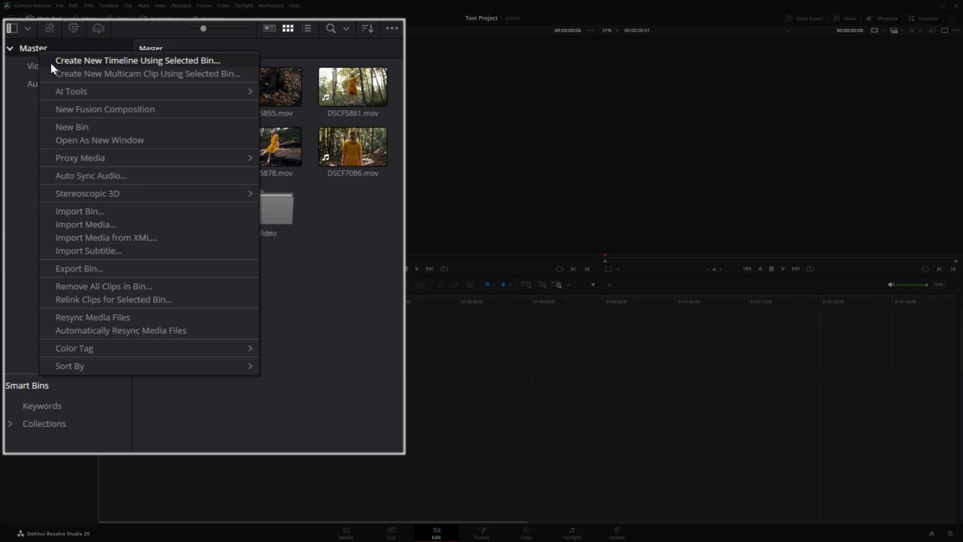
click(71, 125)
text(Timelines)
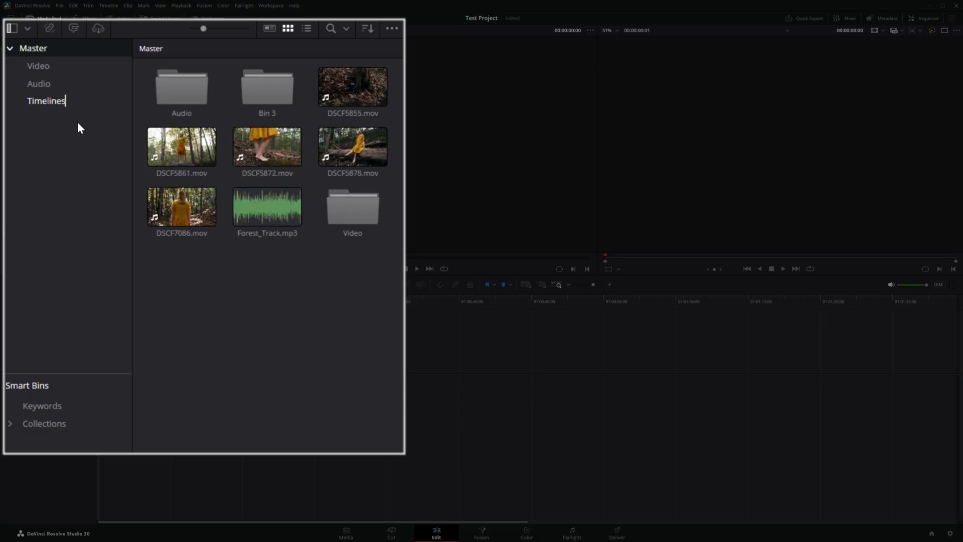
key(Return)
- Move the five .mov clips into the Video bin and Forest_Track.mp3 into the Audio bin
click(364, 88)
click(364, 86)
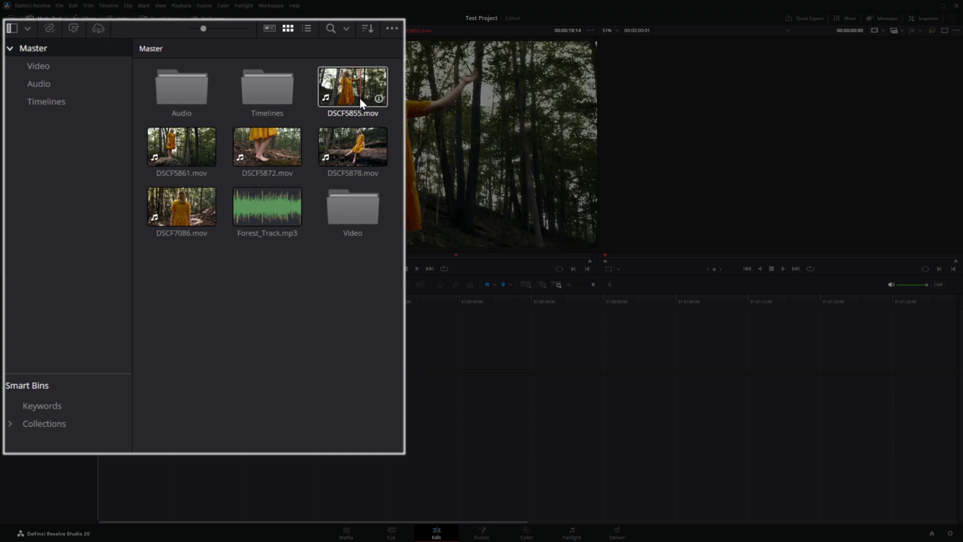
ctrl+click(351, 144)
ctrl+click(271, 144)
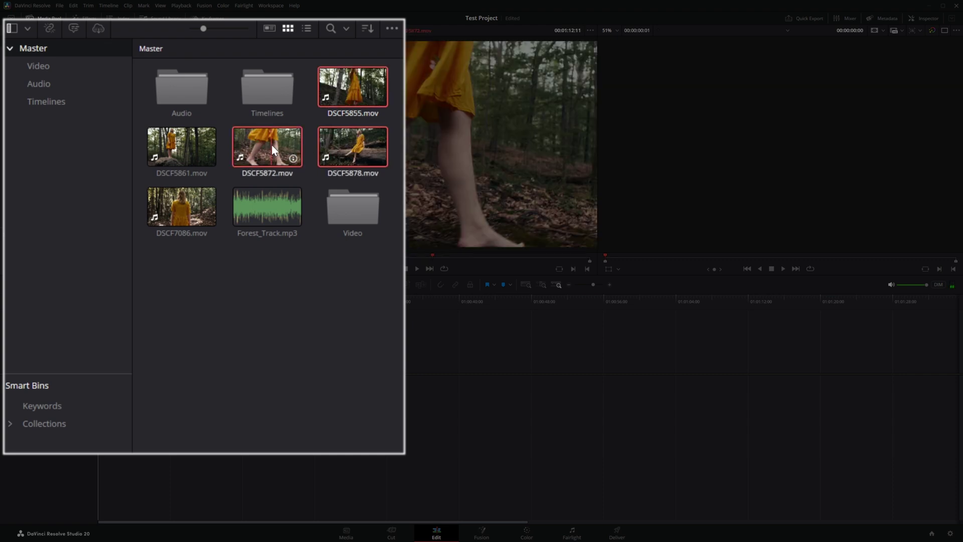
ctrl+click(179, 150)
ctrl+click(175, 198)
drag(336, 95, 356, 205)
click(267, 85)
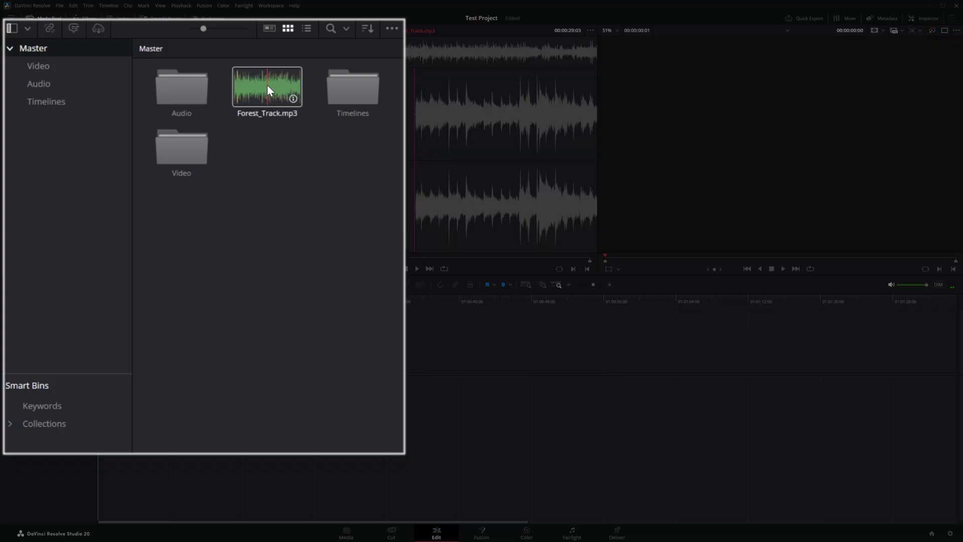
drag(263, 85, 180, 83)
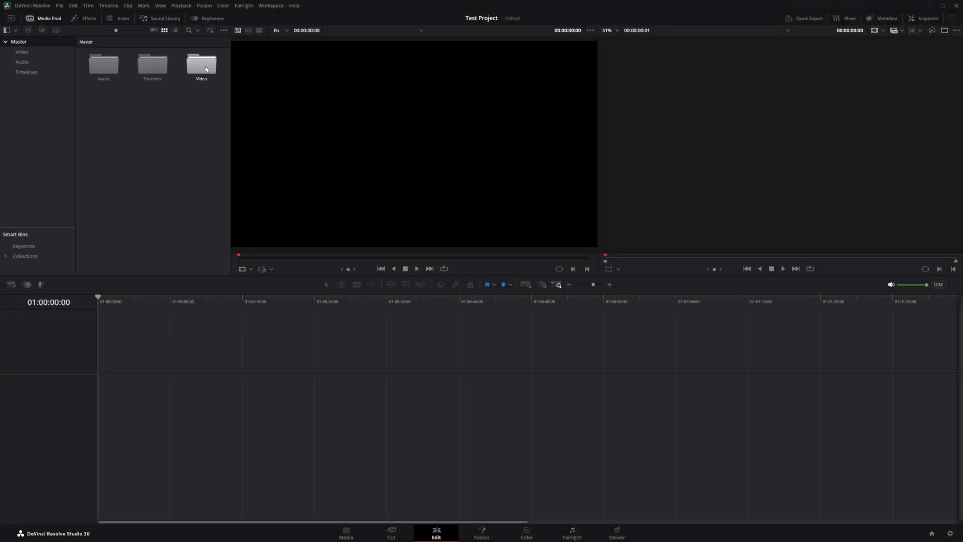
- Place DSCF5855.mov from the Video bin at the start of the empty timeline and file the new timeline in the Timelines bin
double_click(205, 69)
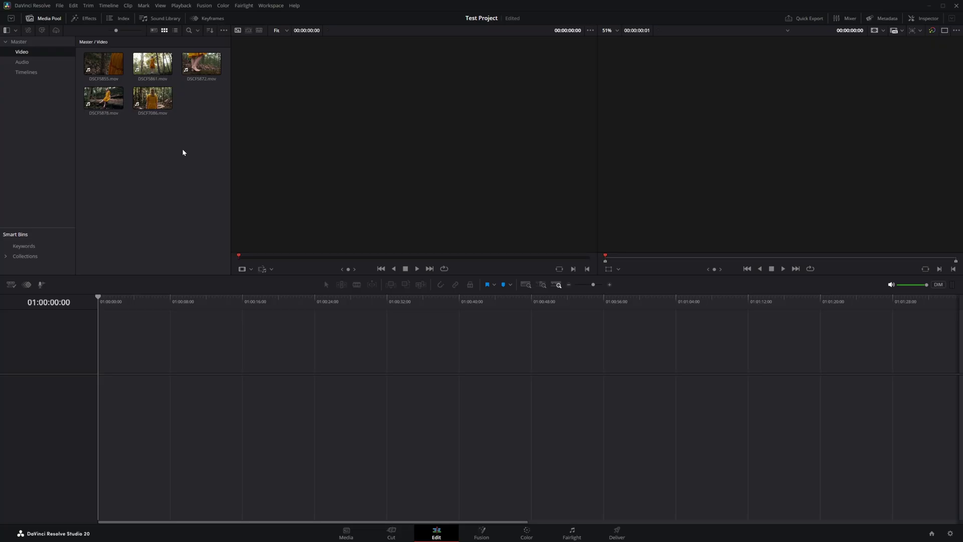
drag(104, 63, 111, 381)
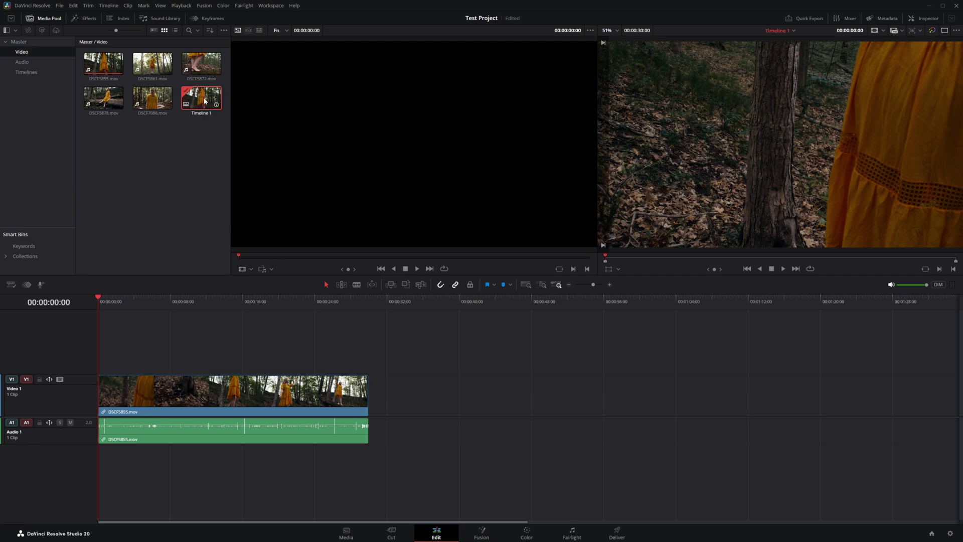
drag(31, 73, 31, 73)
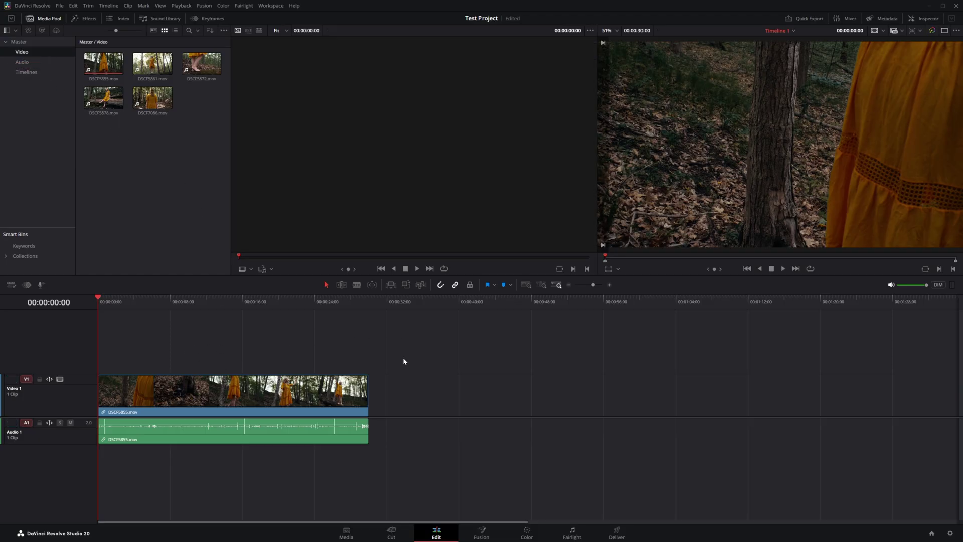
- Preview the DSCF5855.mov clip by scrubbing the playhead and playing the timeline backward and forward
drag(157, 301, 158, 302)
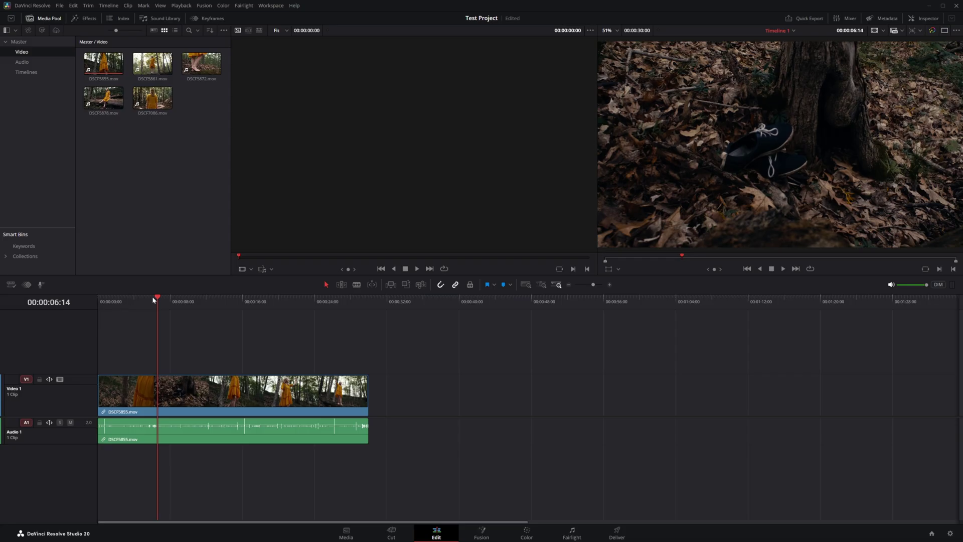
key(j)
key(k)
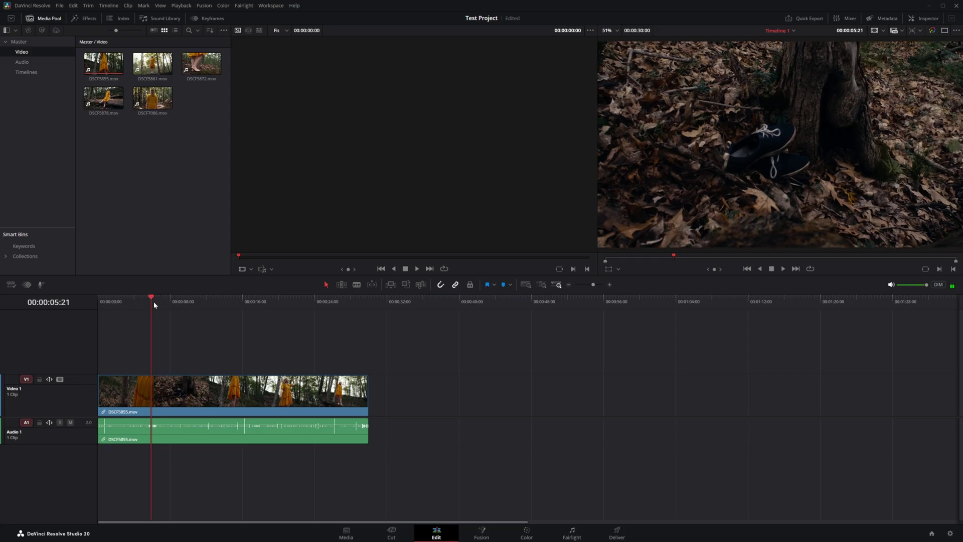
click(195, 301)
key(alt+slash)
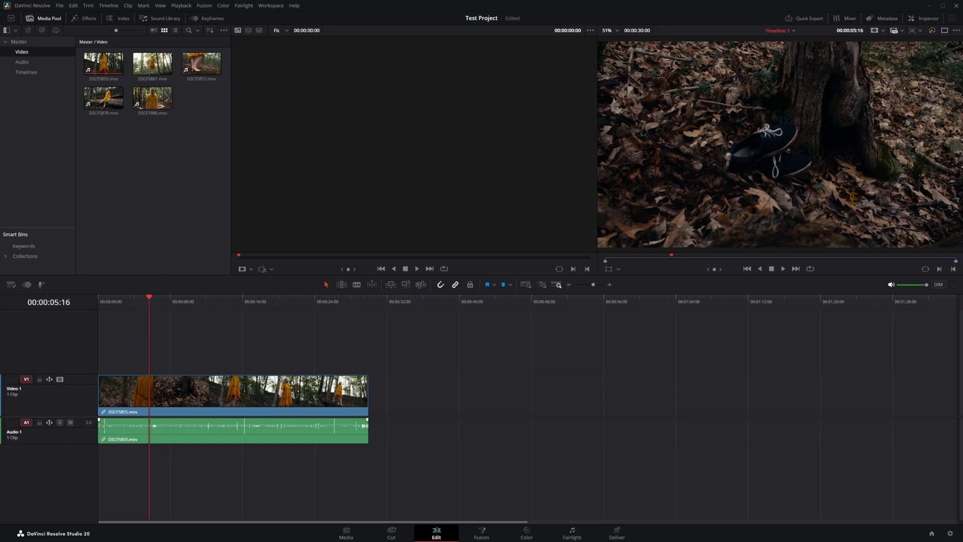
- Move the DSCF5855.mov clip up to a new Video 2 track and return it to Video 1
drag(137, 395, 130, 367)
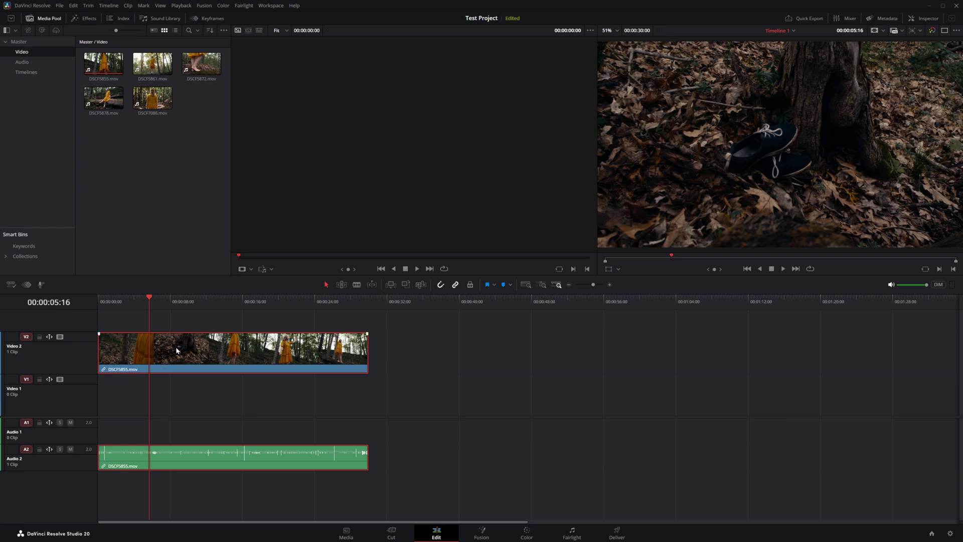
drag(175, 348, 154, 381)
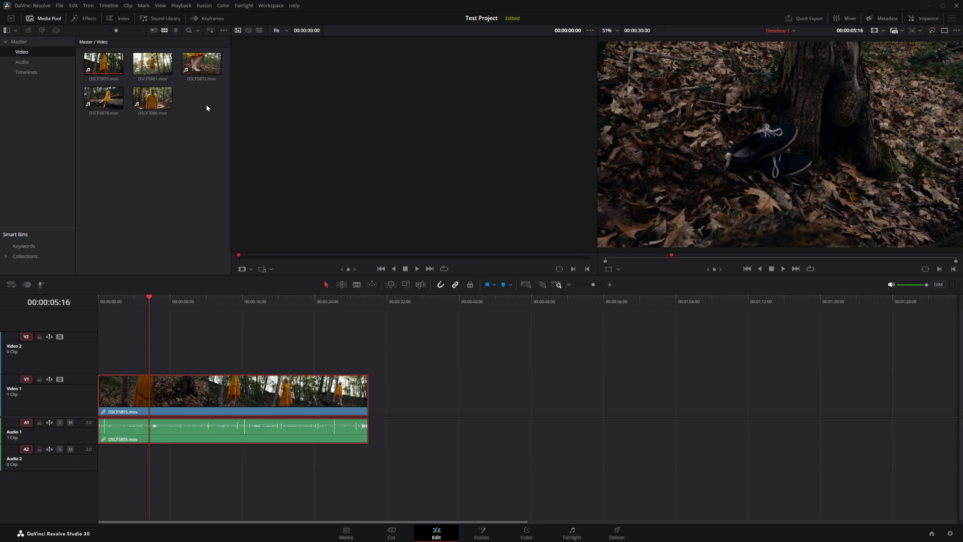
- Append DSCF5861.mov, DSCF5872.mov, DSCF5878.mov and DSCF7086.mov after DSCF5855.mov on Video 1 and fit the whole timeline in view
click(153, 64)
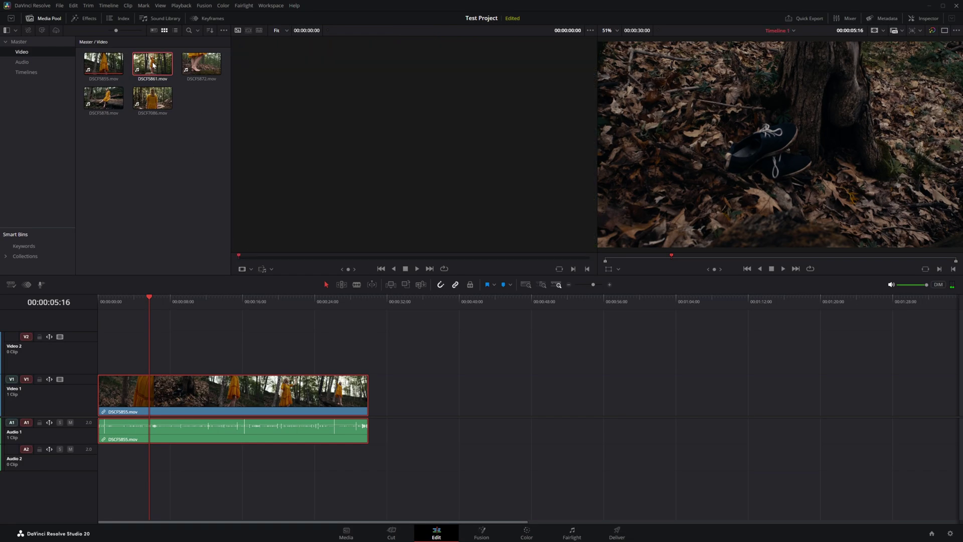
shift+click(160, 104)
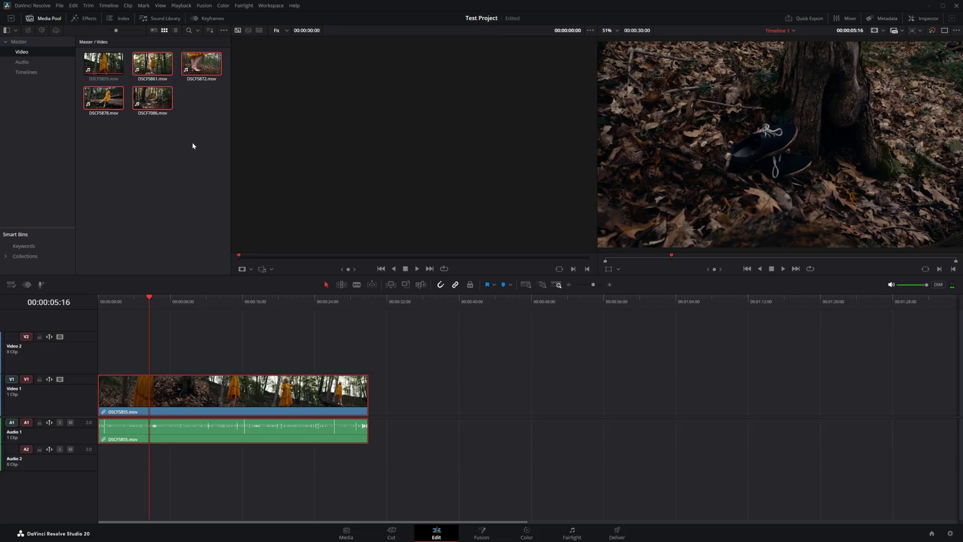
drag(158, 64, 368, 402)
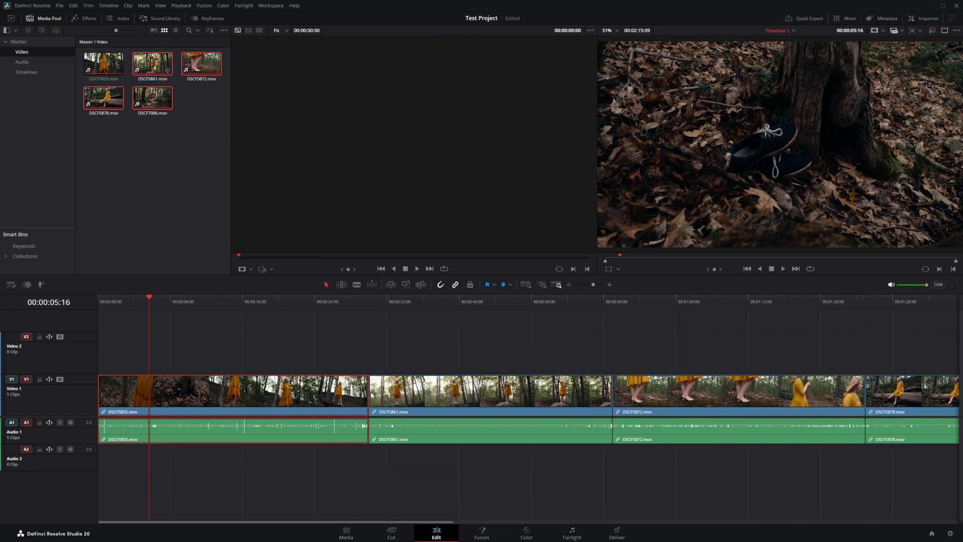
key(shift+z)
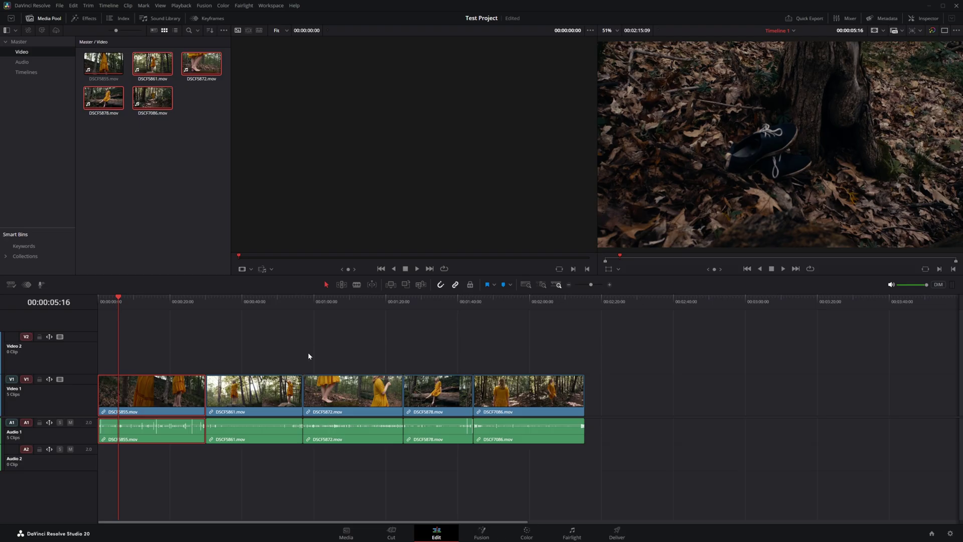
- Examine the five-clip sequence at several timeline zoom levels, ending on a close view of DSCF5855.mov
scroll(308, 352, up, 3)
scroll(308, 352, down, 4)
scroll(308, 353, up, 3)
scroll(308, 353, down, 3)
scroll(308, 354, up, 4)
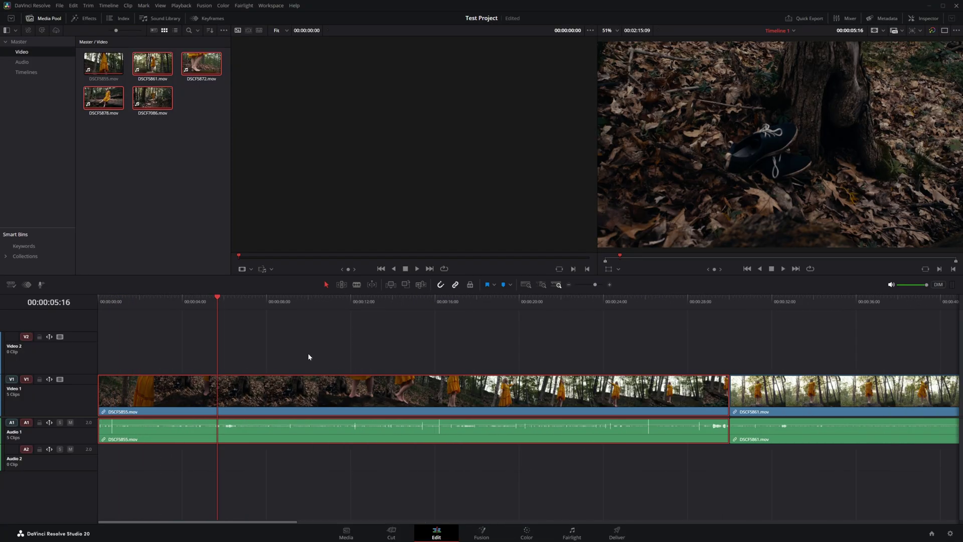
scroll(308, 354, down, 3)
scroll(308, 357, up, 3)
scroll(307, 358, down, 3)
scroll(308, 359, up, 3)
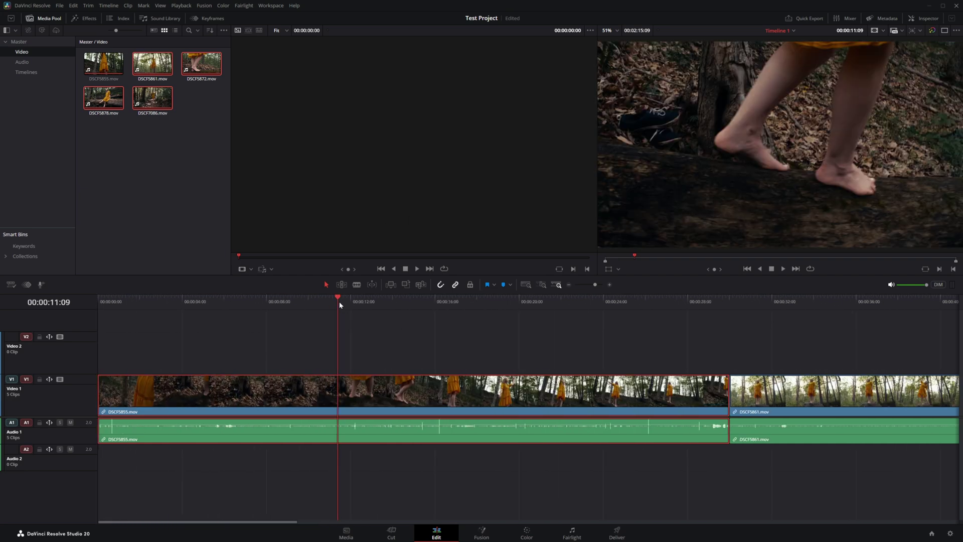
- Preview DSCF5855.mov from 00:00:13:13 into DSCF5861.mov by playing forward, backward and forward at increasing speed
drag(339, 304, 383, 303)
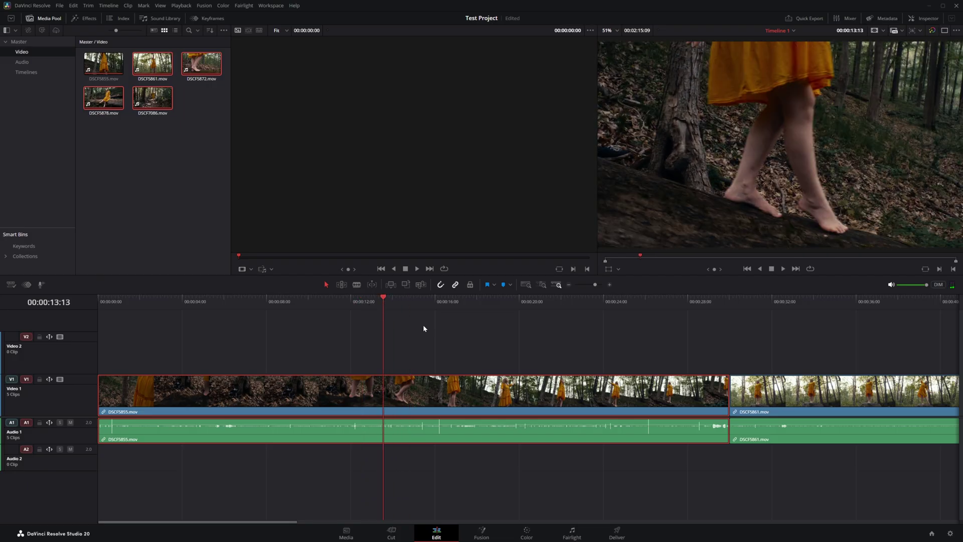
key(space)
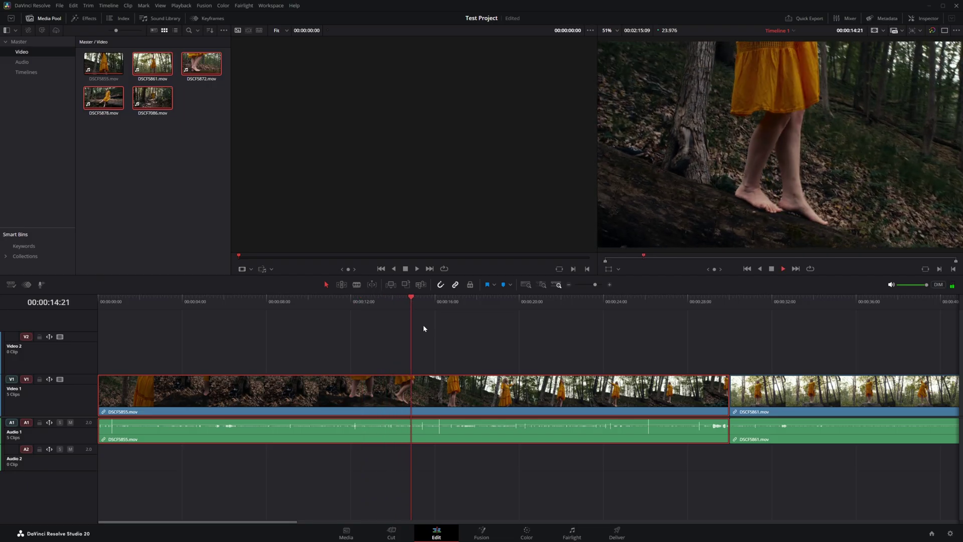
key(space)
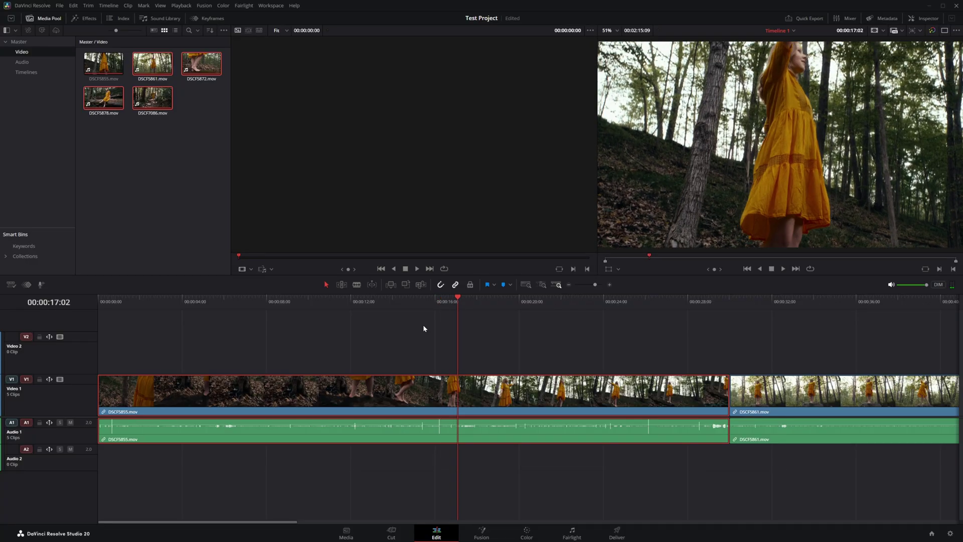
key(j)
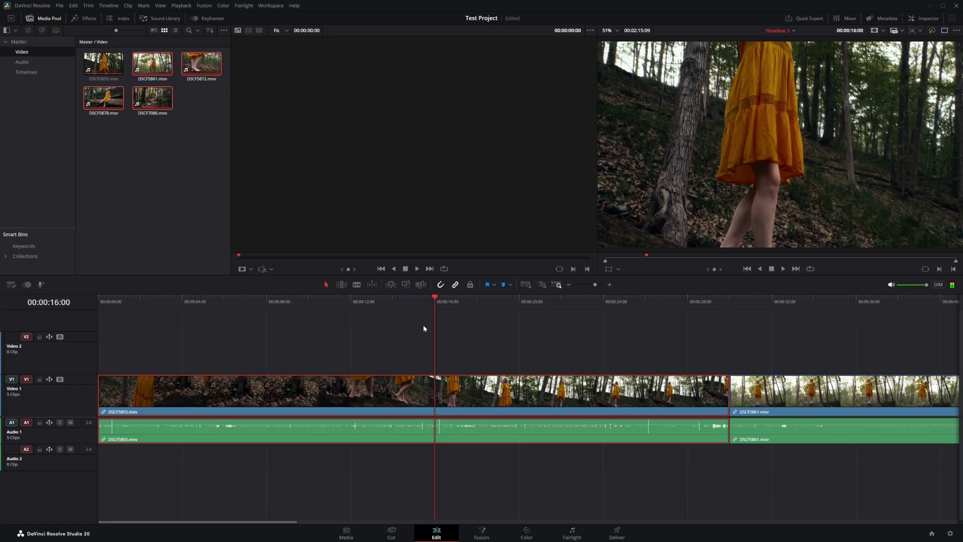
key(l)
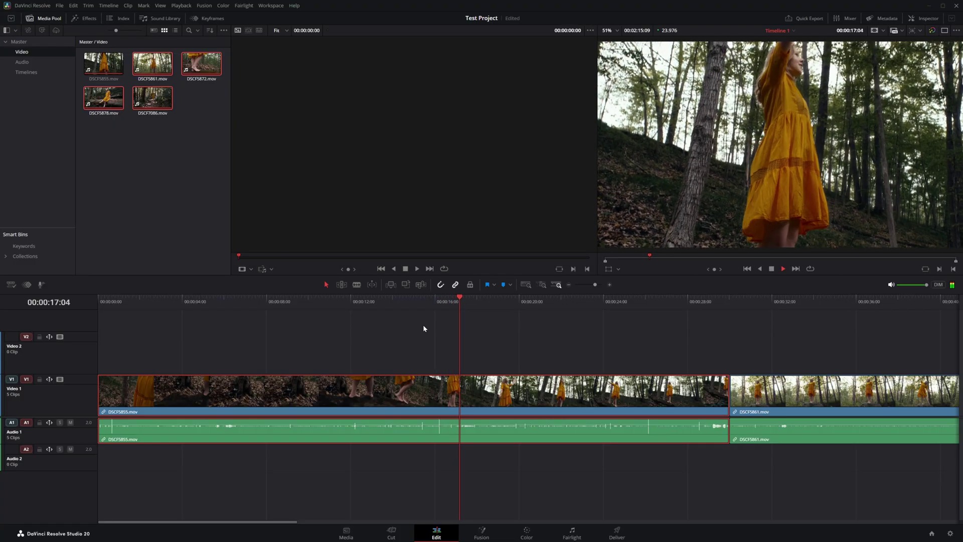
key(l)
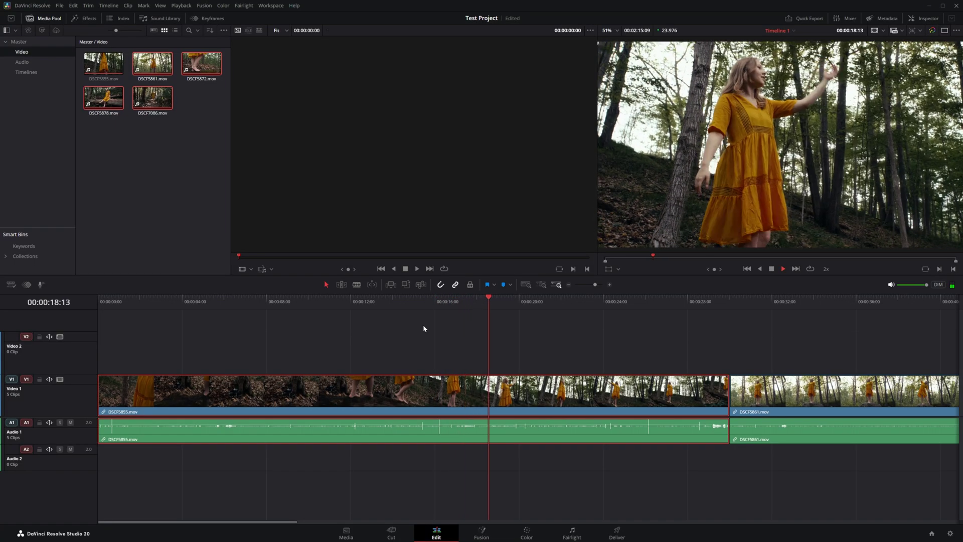
key(l)
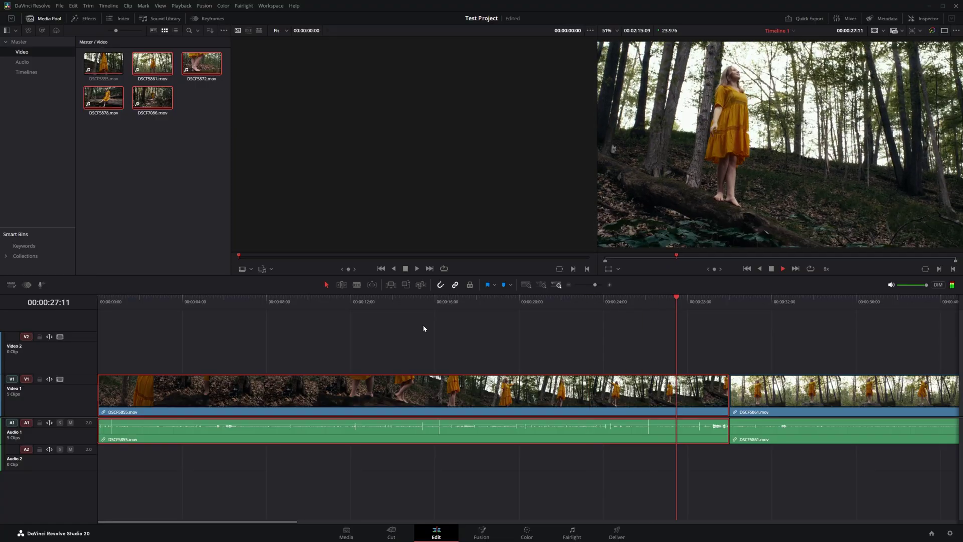
key(k)
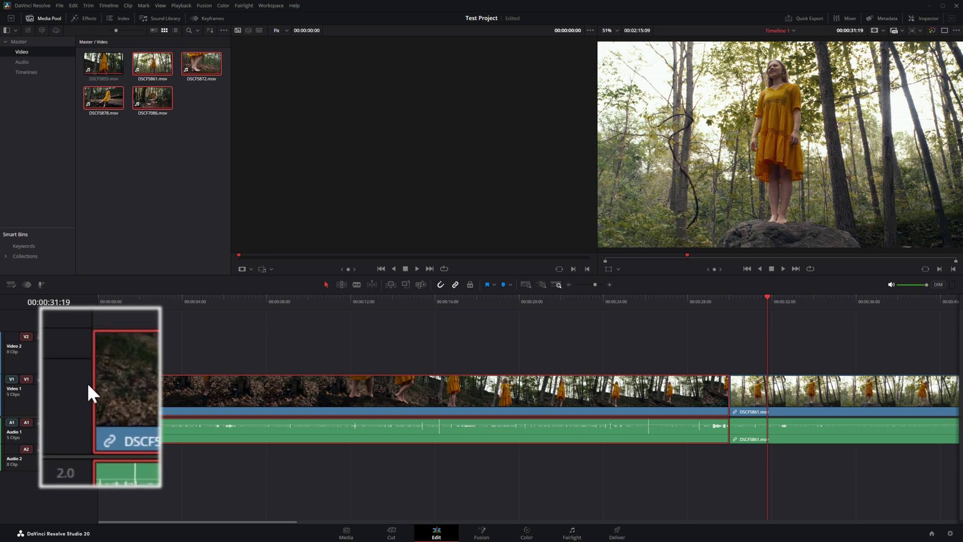
- Trim the start of DSCF5855.mov to about 8.5 seconds on the timeline, and try shortening its end before undoing that second trim
click(100, 390)
drag(100, 391, 284, 399)
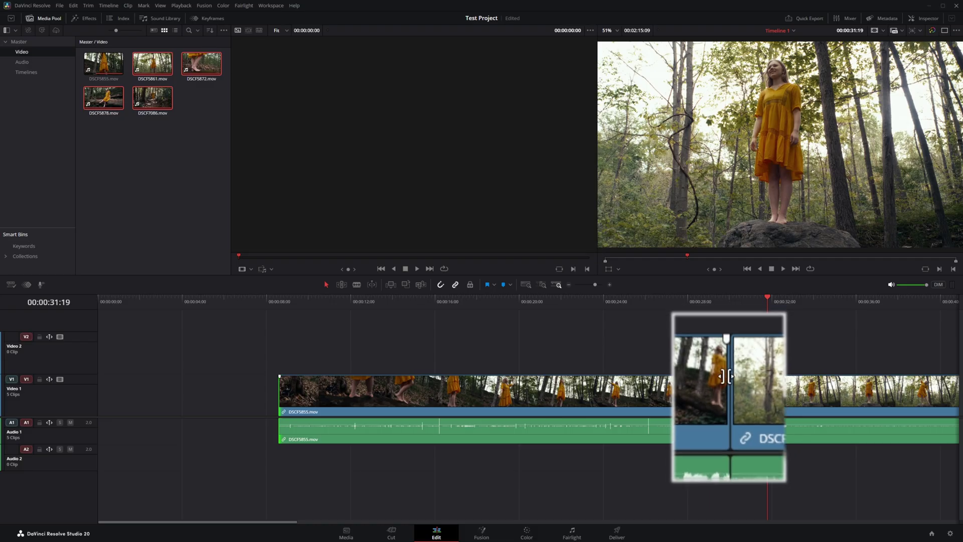
drag(727, 390, 635, 390)
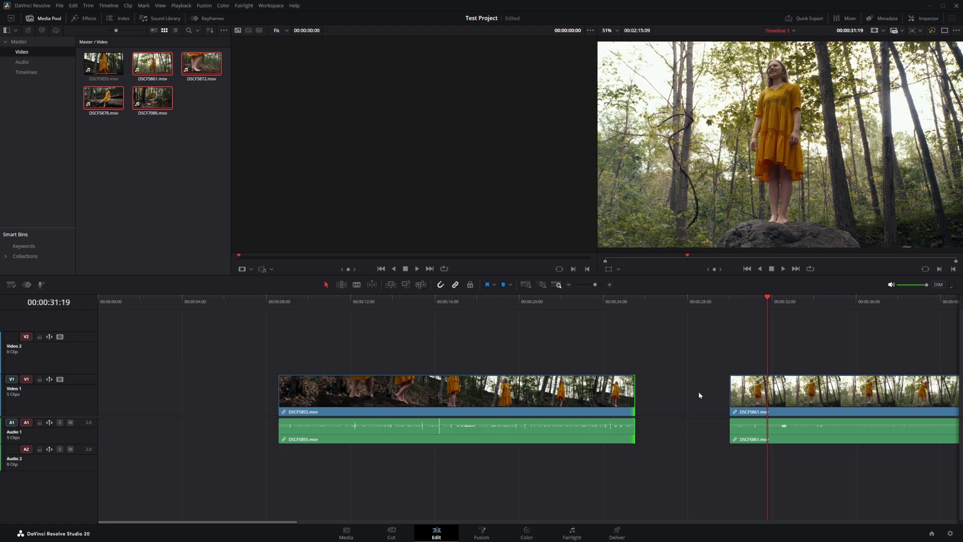
key(ctrl+z)
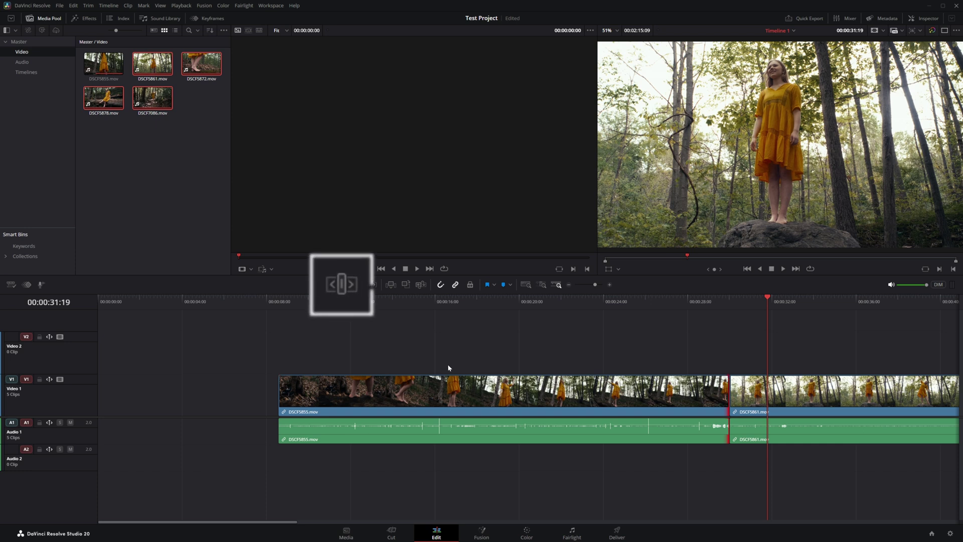
- In Trim Edit Mode, ripple-trim about 5 seconds off the end of DSCF5855.mov and about 6 seconds off the start of DSCF5861.mov
click(341, 287)
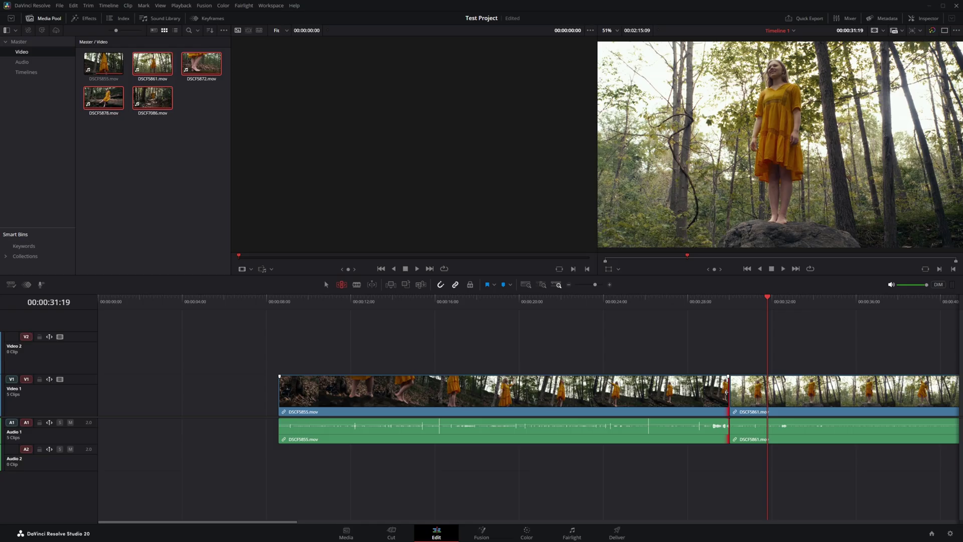
drag(727, 392, 623, 390)
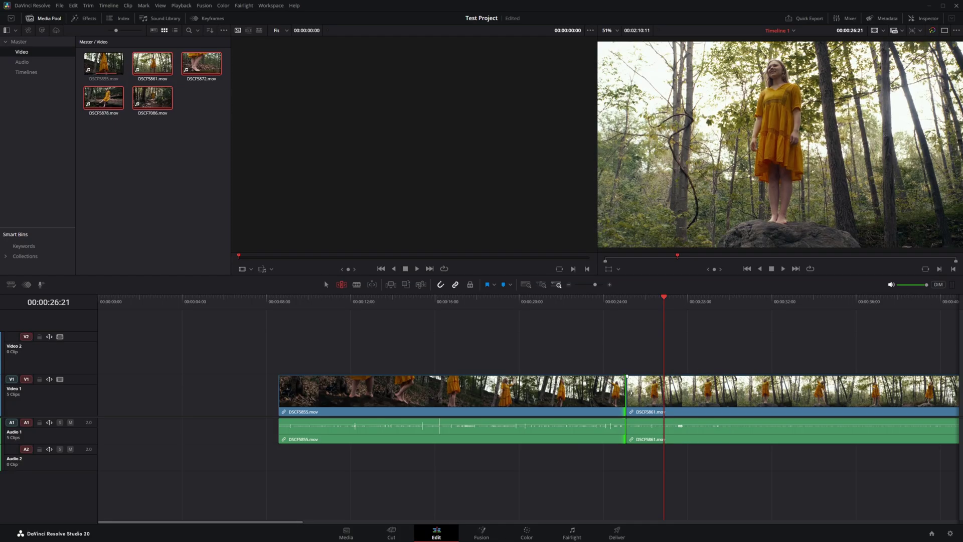
click(630, 393)
drag(630, 393, 545, 394)
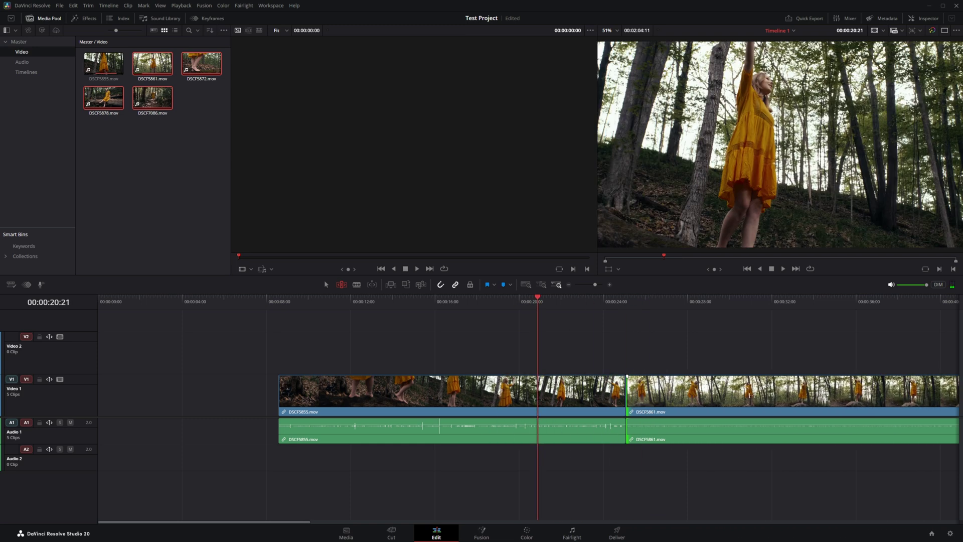
- Play across the trimmed cut between DSCF5855.mov and DSCF5861.mov, and return to Selection Mode with nothing selected
key(space)
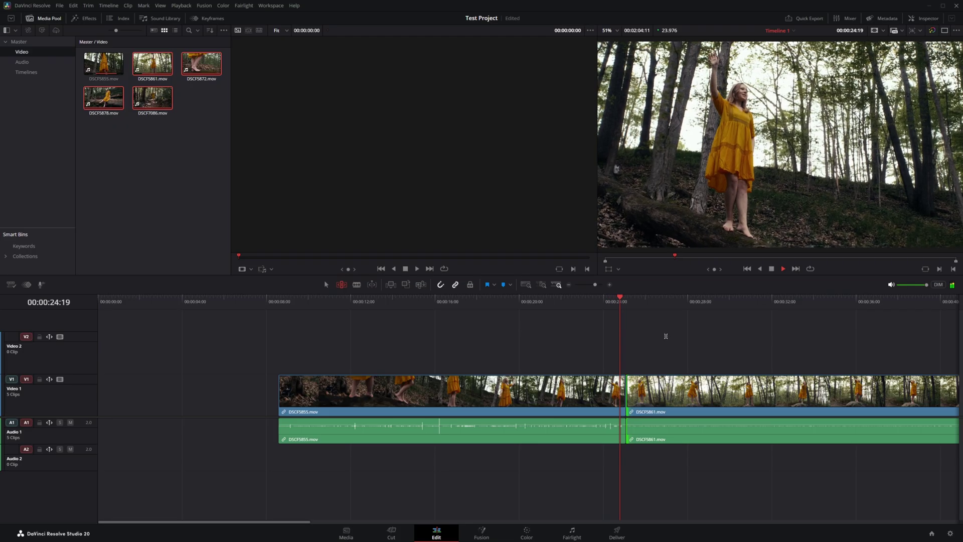
key(space)
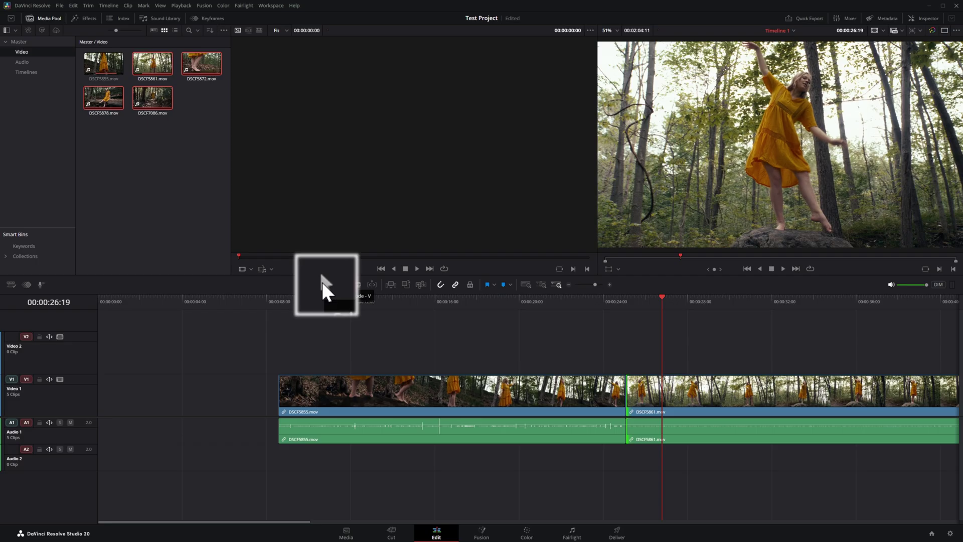
click(437, 346)
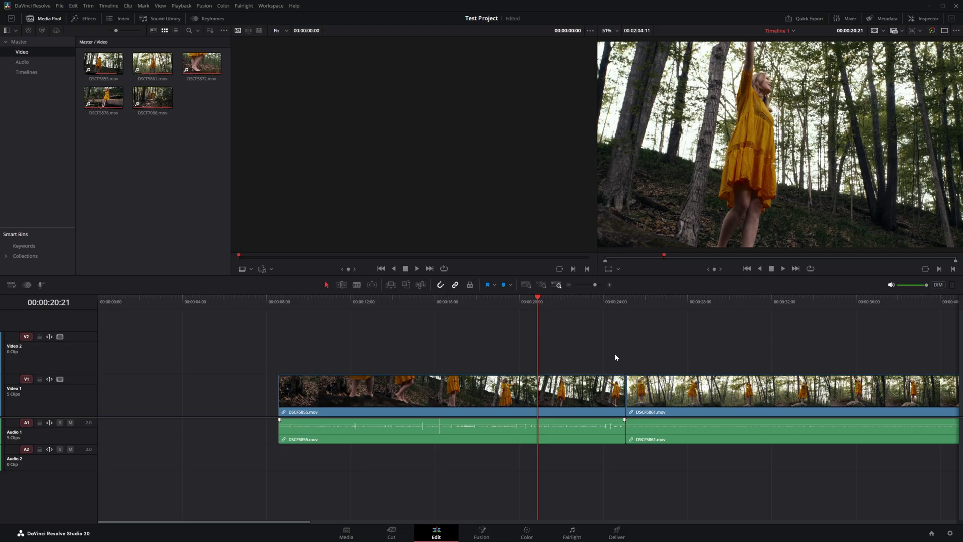
- Split DSCF5861.mov at the playhead position 00:00:39:07
scroll(620, 340, right, 3)
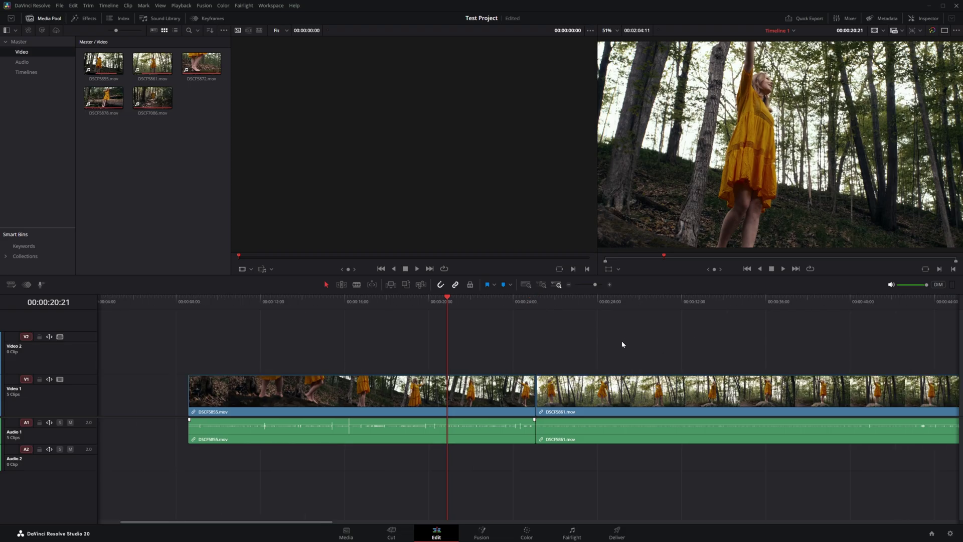
scroll(667, 339, right, 10)
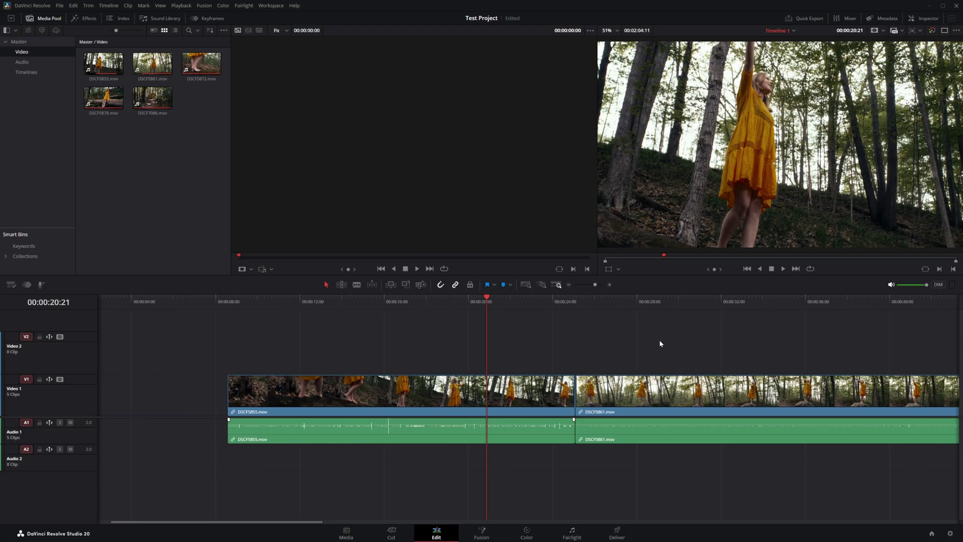
scroll(454, 339, left, 3)
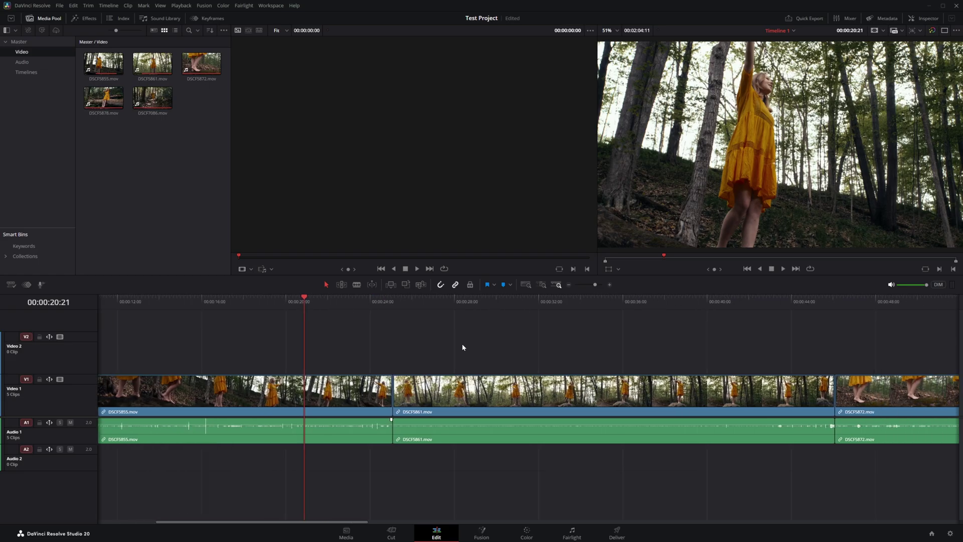
scroll(462, 344, right, 5)
drag(229, 302, 571, 318)
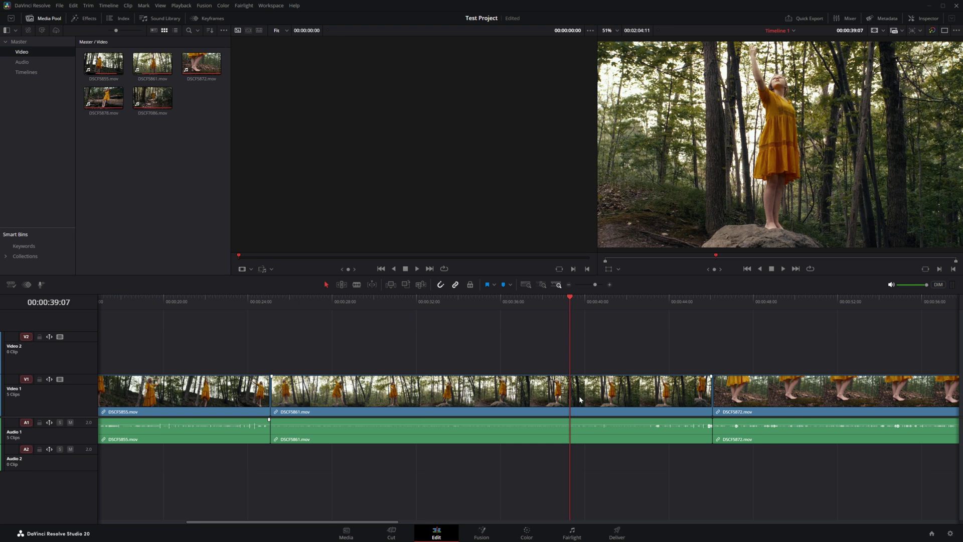
key(ctrl+b)
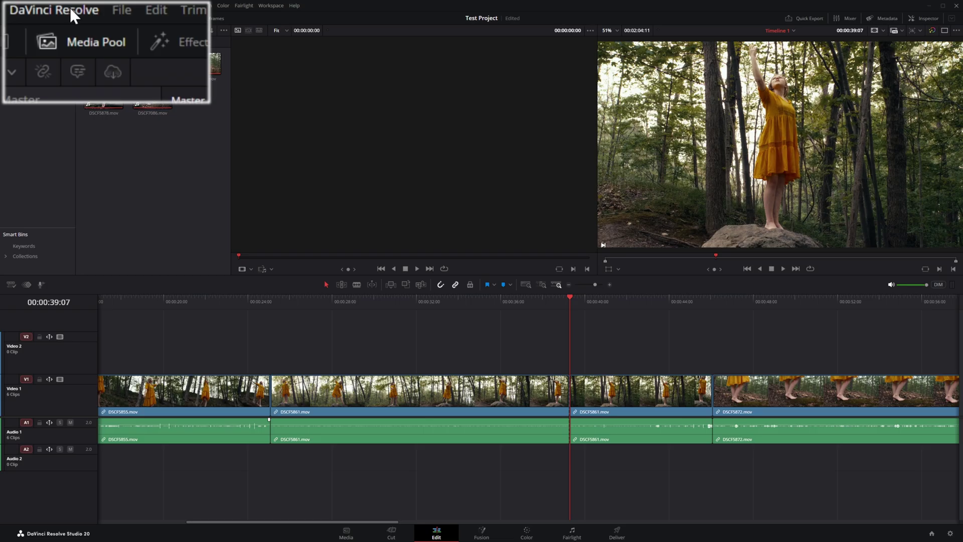
- Look up the keystroke assigned to the Split Clips command in Keyboard Customization
click(70, 7)
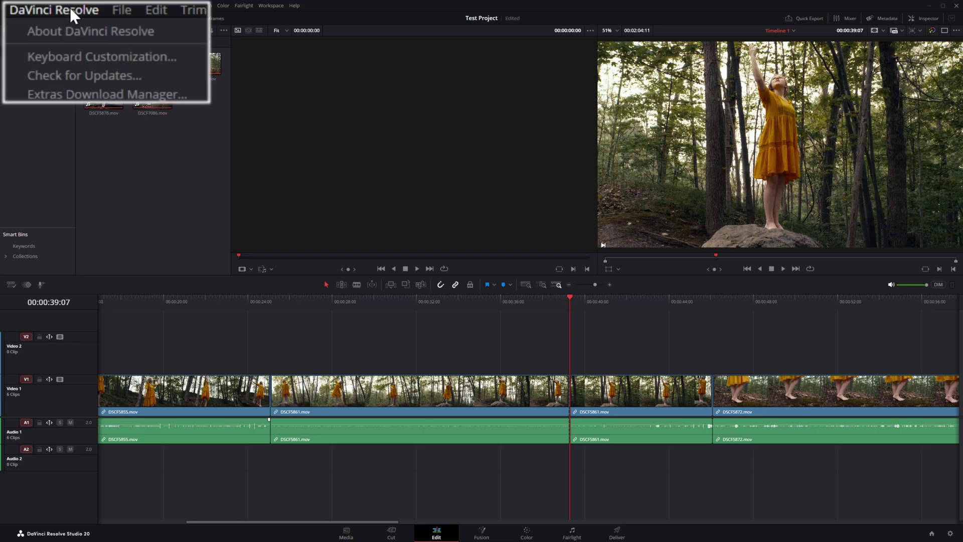
click(77, 54)
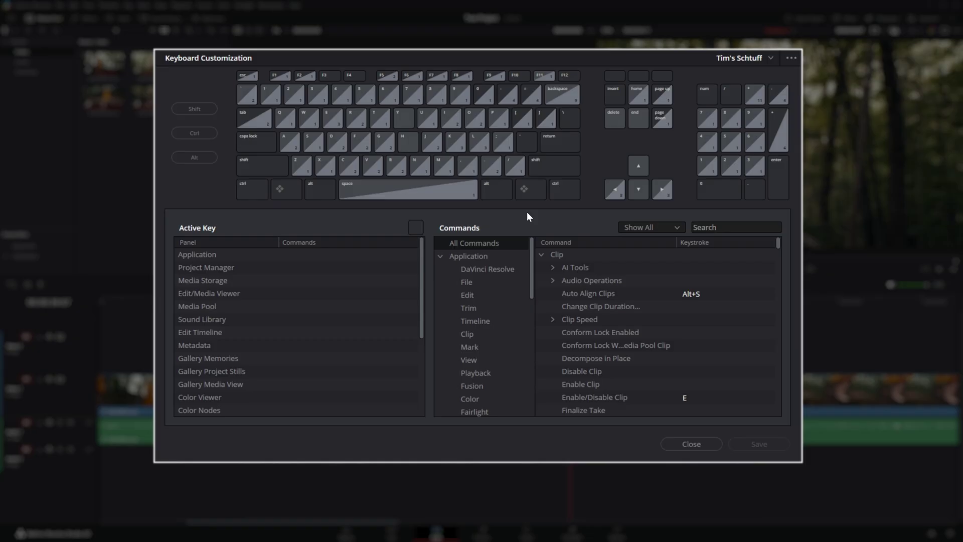
click(725, 226)
text(Split Clip)
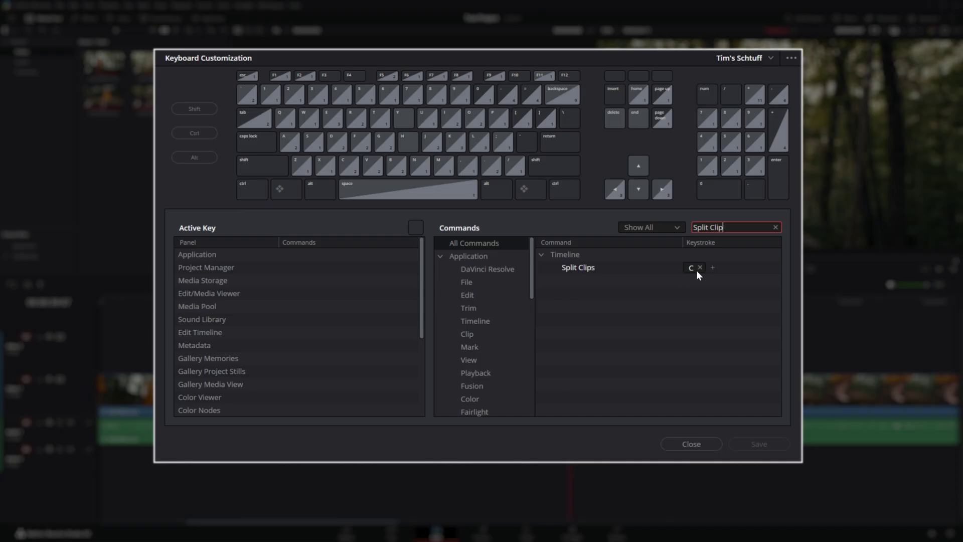
- Look up the keystrokes for the Trim category's Ripple commands, End to Playhead and Start to Playhead
click(775, 227)
text(Ripple)
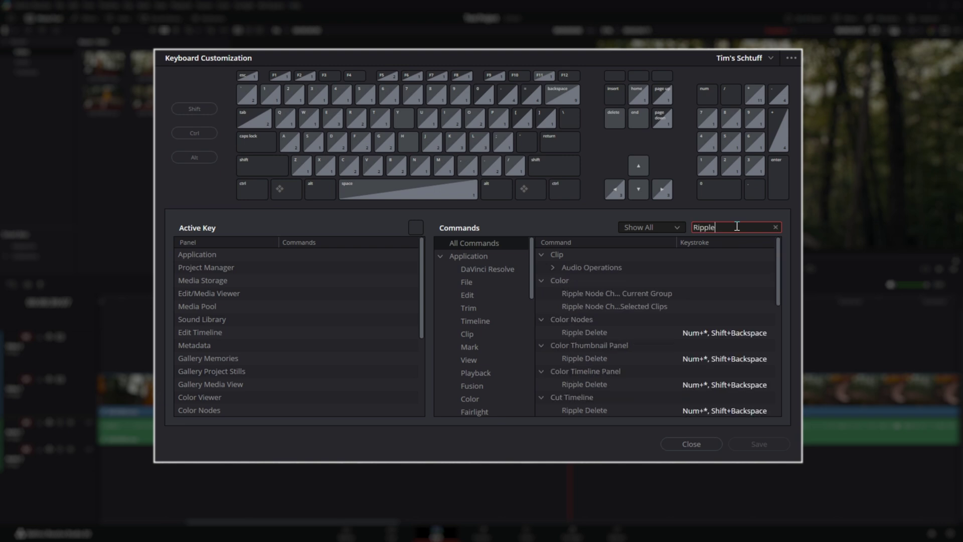
click(466, 308)
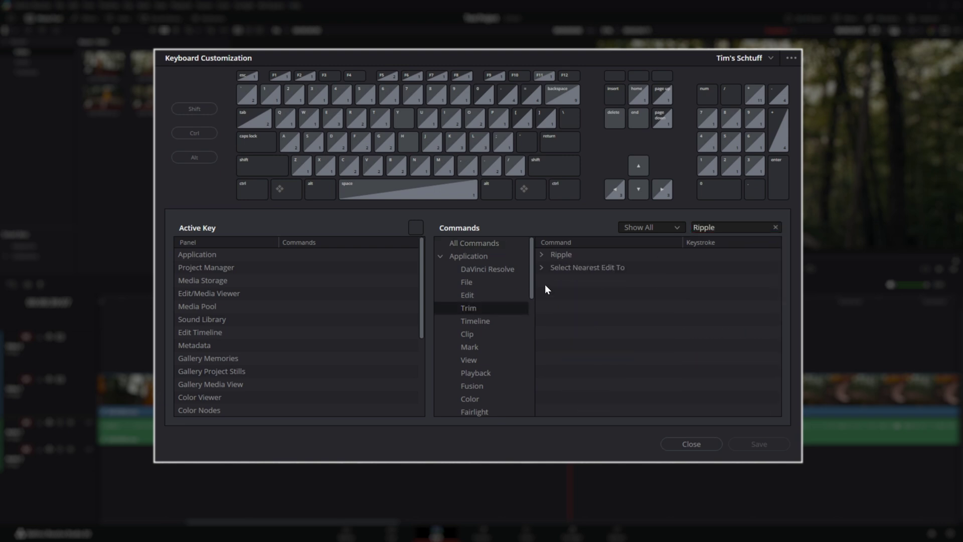
click(541, 254)
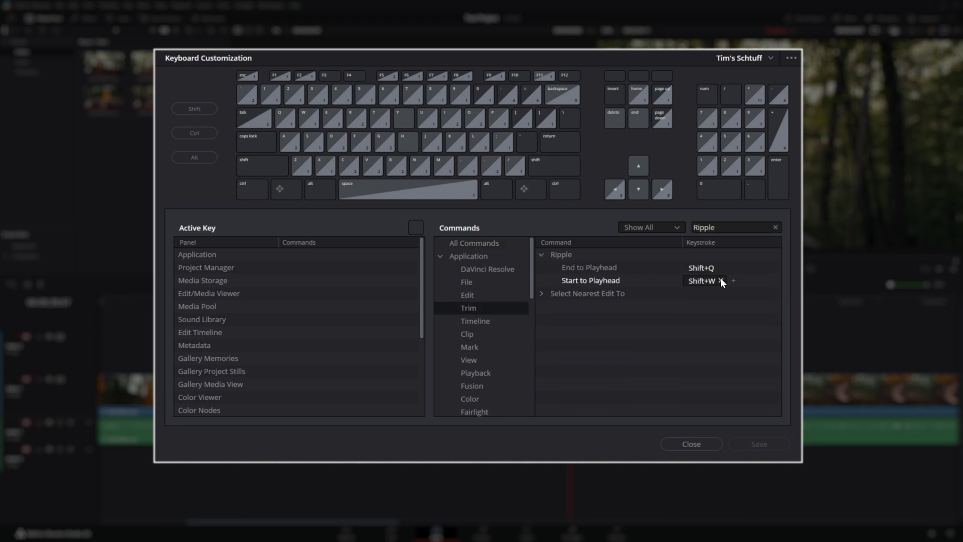
- Compare the Ripple keystrokes in the default DaVinci Resolve keyboard preset, switch back to the custom preset and save it
click(769, 56)
click(737, 73)
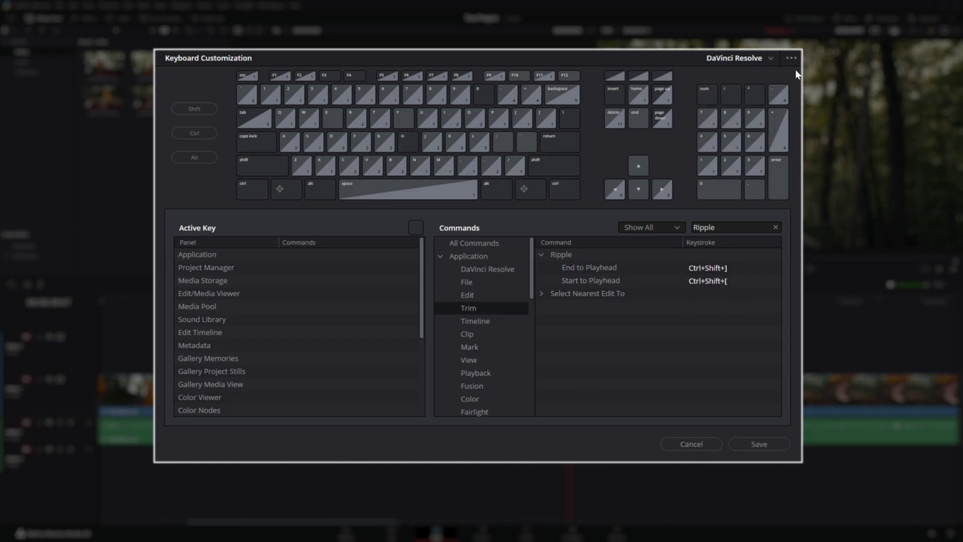
click(770, 57)
click(713, 134)
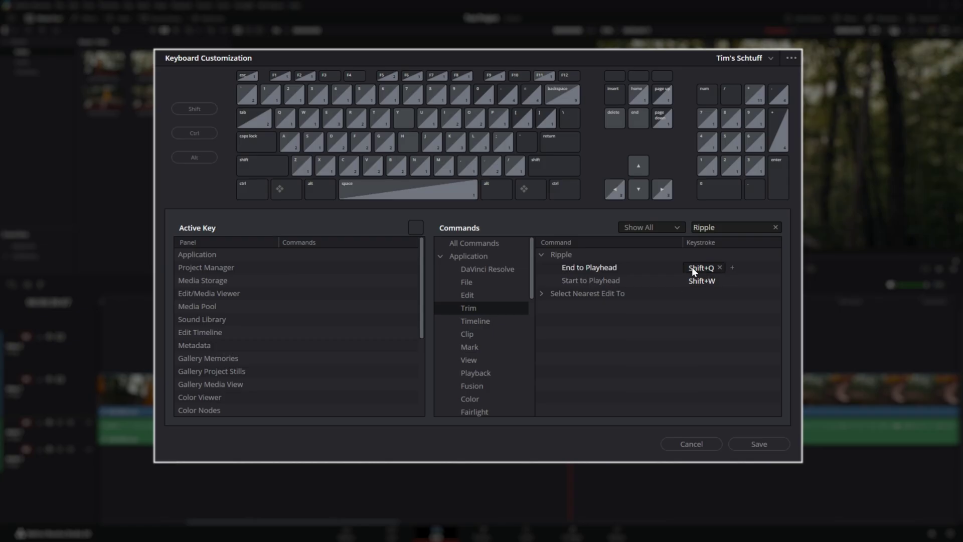
click(749, 448)
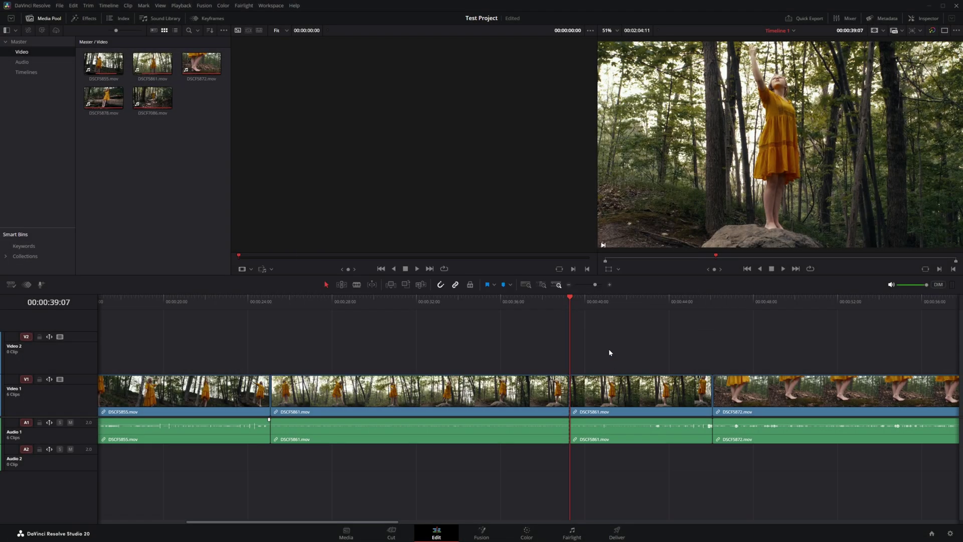
- Delete the second DSCF5861.mov segment so that its gap stays open, and undo the deletion
drag(566, 299, 553, 298)
click(647, 397)
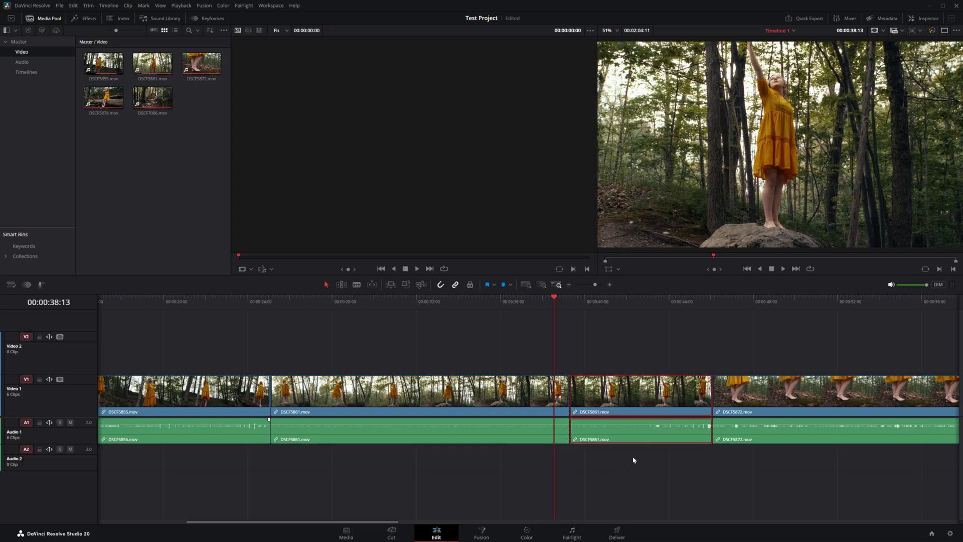
key(BackSpace)
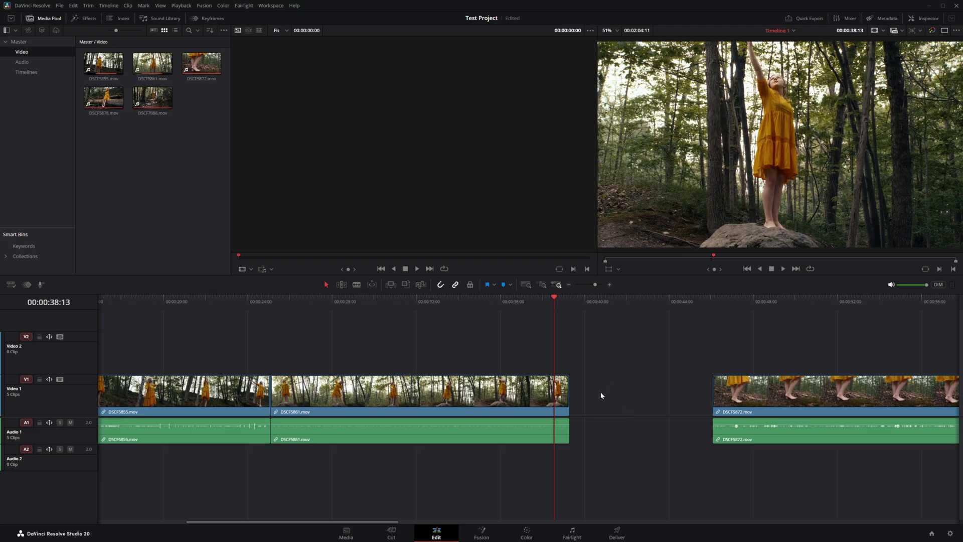
key(ctrl+z)
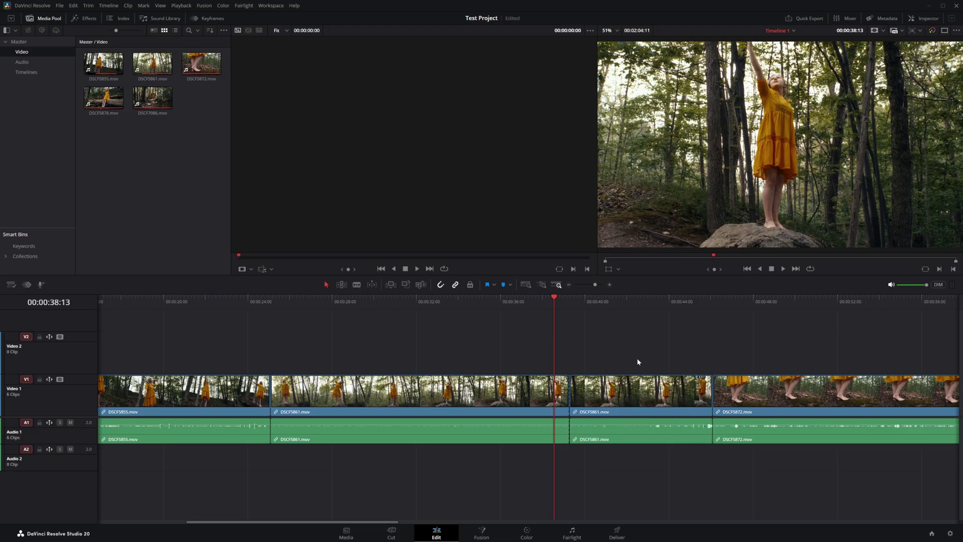
- Ripple delete the second DSCF5861.mov segment so DSCF5872.mov closes the gap, and scrub across the new cut
click(624, 392)
key(Delete)
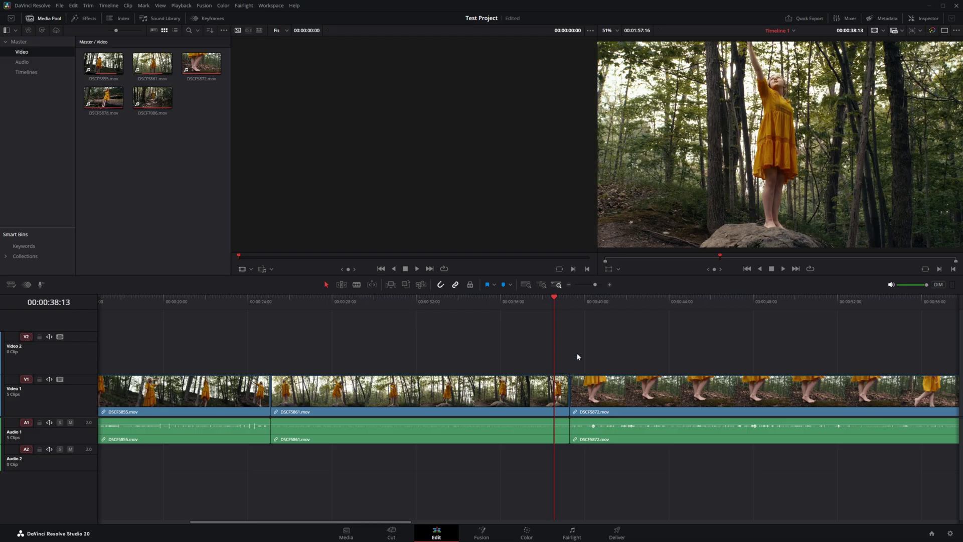
drag(563, 307, 598, 302)
scroll(696, 335, right, 6)
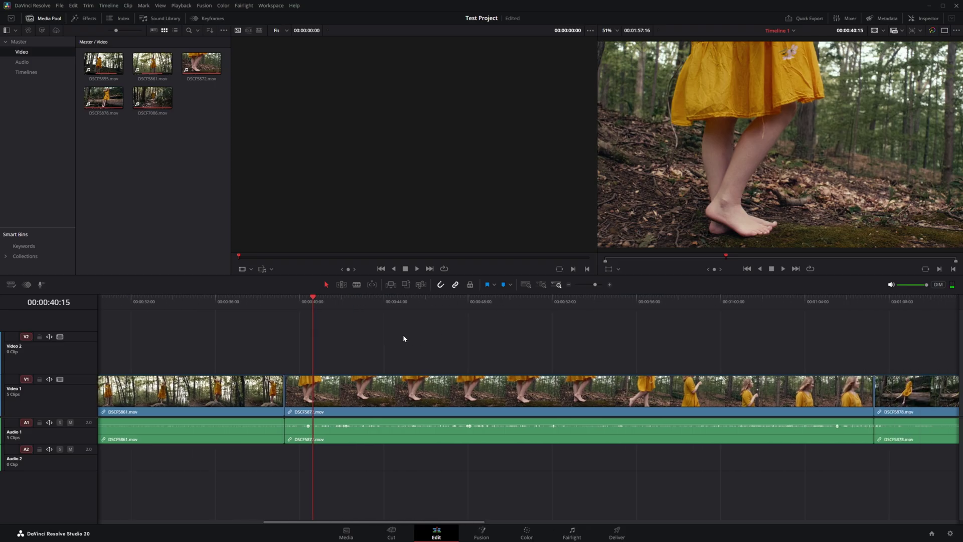
- Ripple trim the start of DSCF5872.mov to the playhead at 00:00:52:10
click(279, 301)
drag(279, 300, 423, 307)
drag(468, 311, 513, 318)
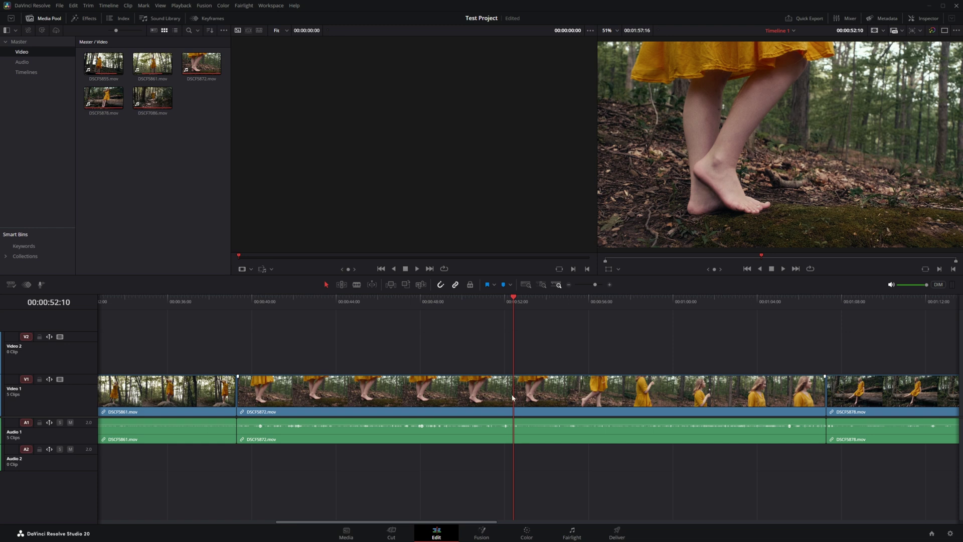
key(ctrl+shift+bracketleft)
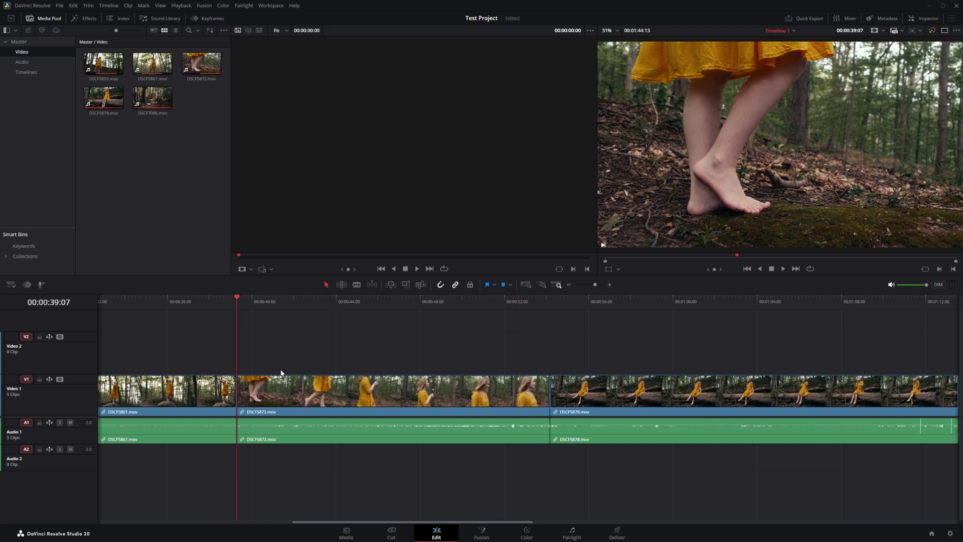
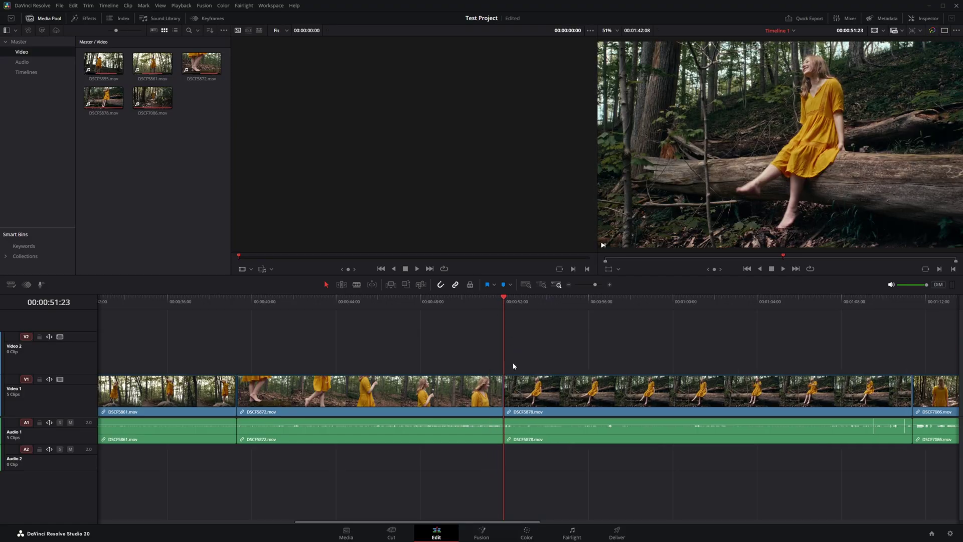
- Ripple trim the start of DSCF5878.mov to the playhead, and its end to 00:00:57:08
drag(507, 316, 625, 310)
key(ctrl+shift+bracketleft)
drag(537, 295, 617, 319)
key(ctrl+shift+bracketright)
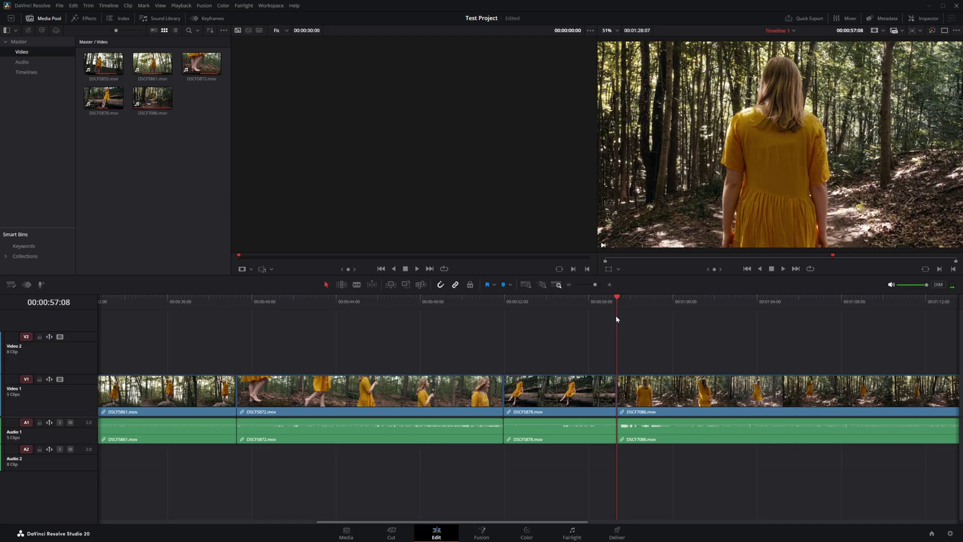
- Slip the footage inside DSCF5878.mov to a later portion in Trim Edit Mode, and return to Selection Mode with nothing selected
mouse_move(565, 302)
mouse_down()
mouse_move(548, 305)
mouse_move(562, 312)
mouse_up()
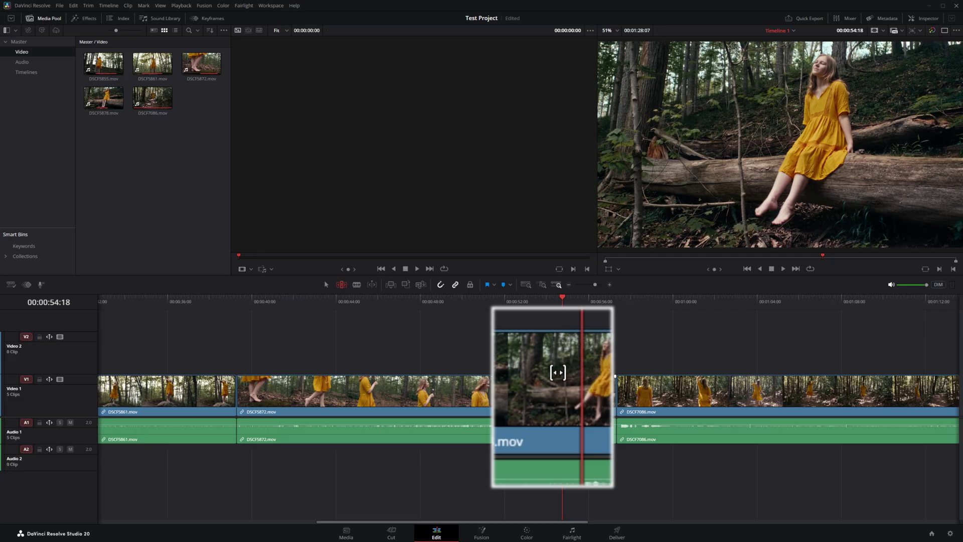
drag(555, 389, 499, 389)
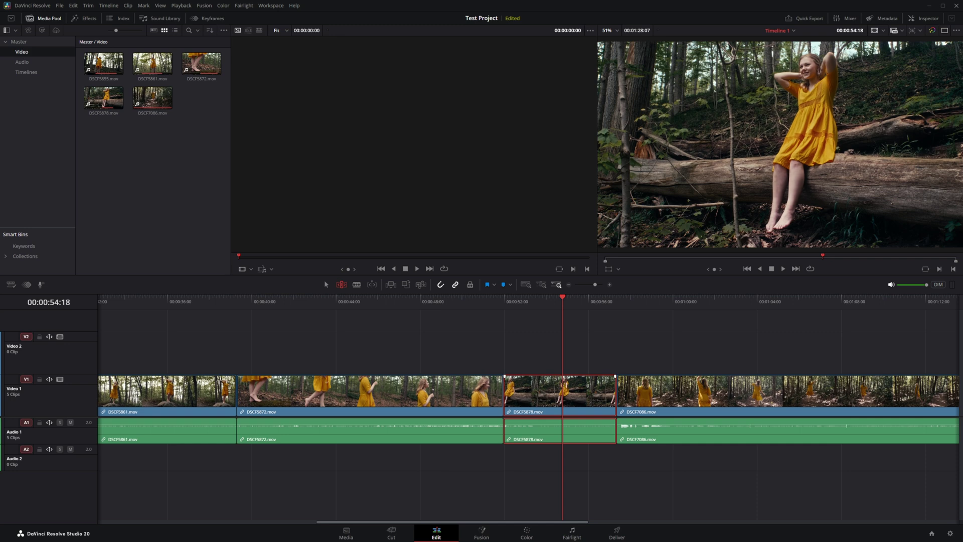
key(a)
key(ctrl+minus)
key(ctrl+minus)
key(ctrl+minus)
key(ctrl+minus)
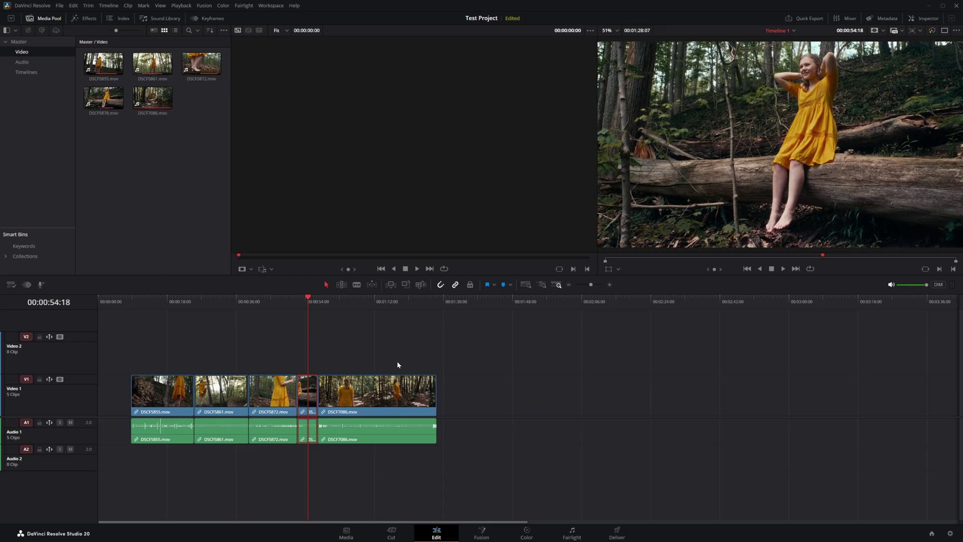
click(303, 445)
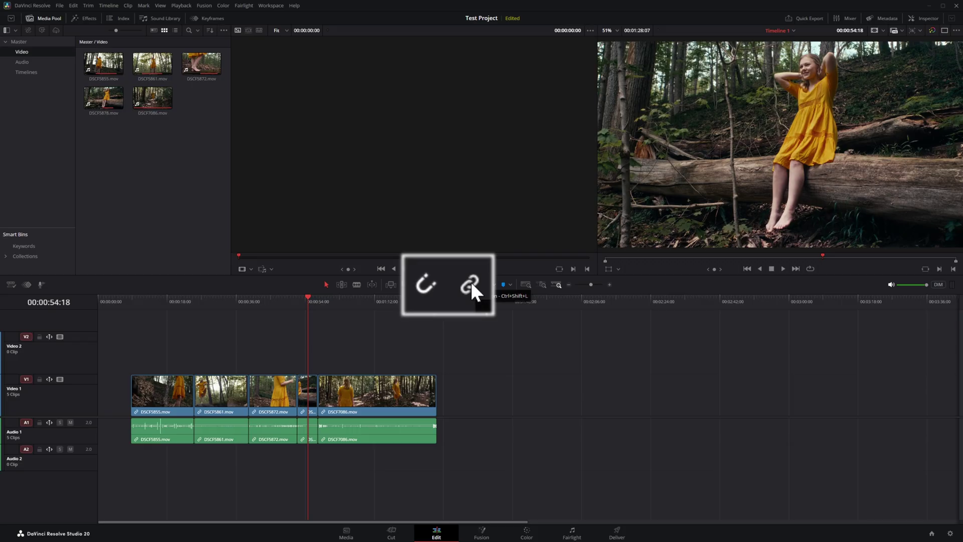
- Snap the playhead to the cut between DSCF5872.mov and DSCF5878.mov at 00:00:51:23, and select DSCF5872.mov
scroll(347, 353, up, 1)
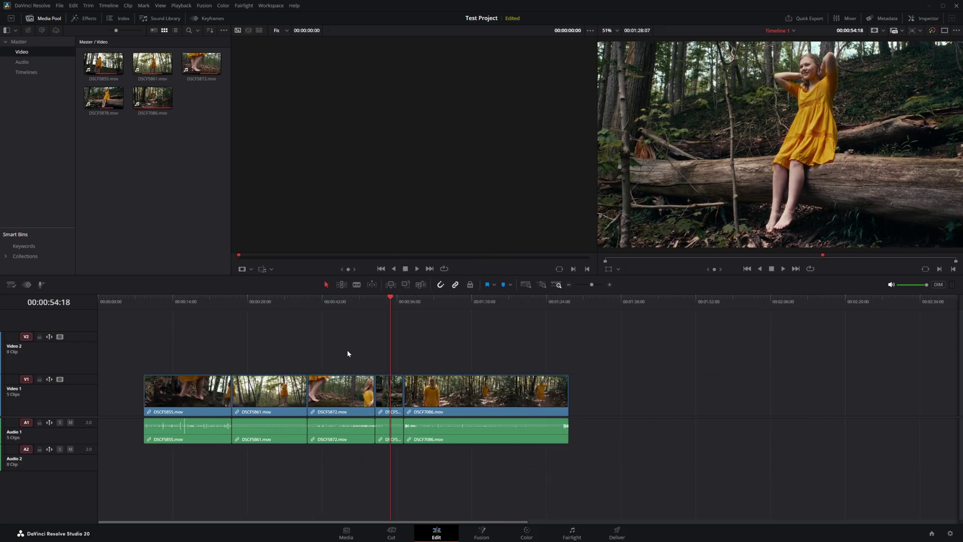
scroll(348, 353, up, 4)
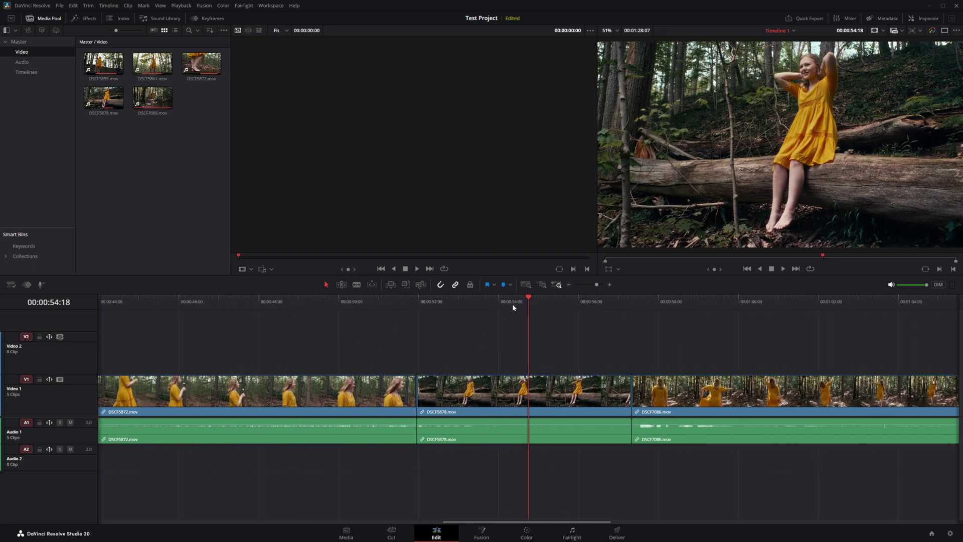
drag(524, 300, 415, 305)
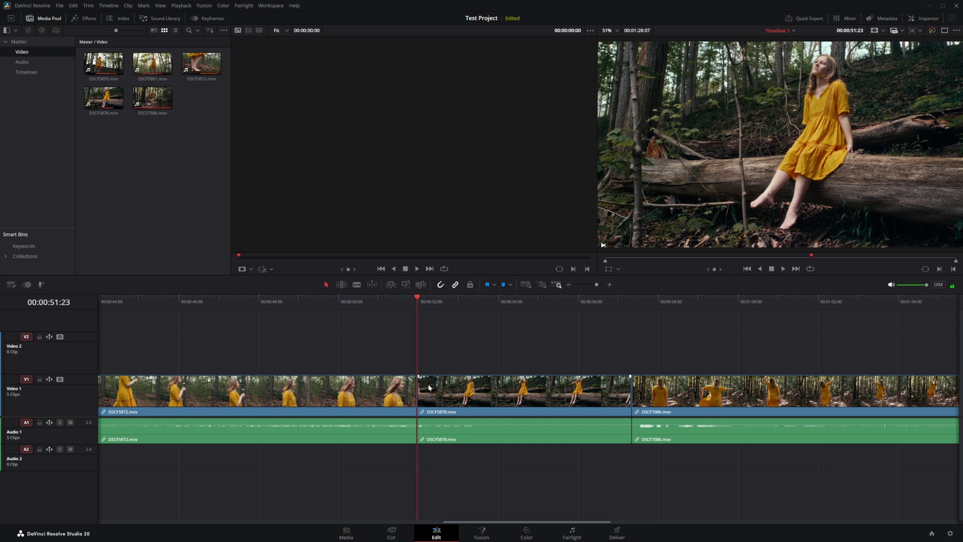
mouse_move(410, 388)
mouse_down()
mouse_move(404, 364)
mouse_move(373, 366)
mouse_move(392, 363)
mouse_move(401, 381)
mouse_up()
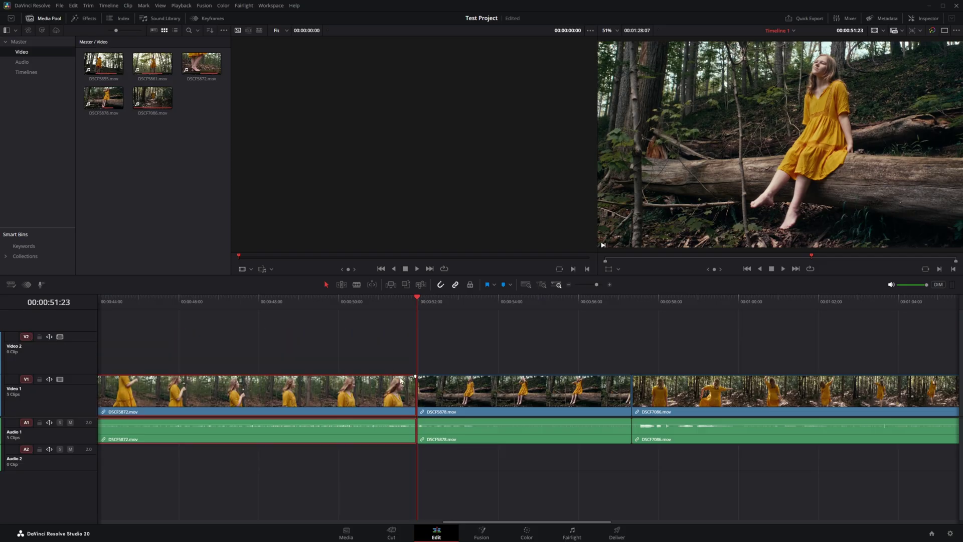
- Scrub the playhead to 00:00:55:12 with snapping turned off, then clear the selection and turn snapping back on
drag(416, 304, 559, 326)
drag(416, 391, 444, 360)
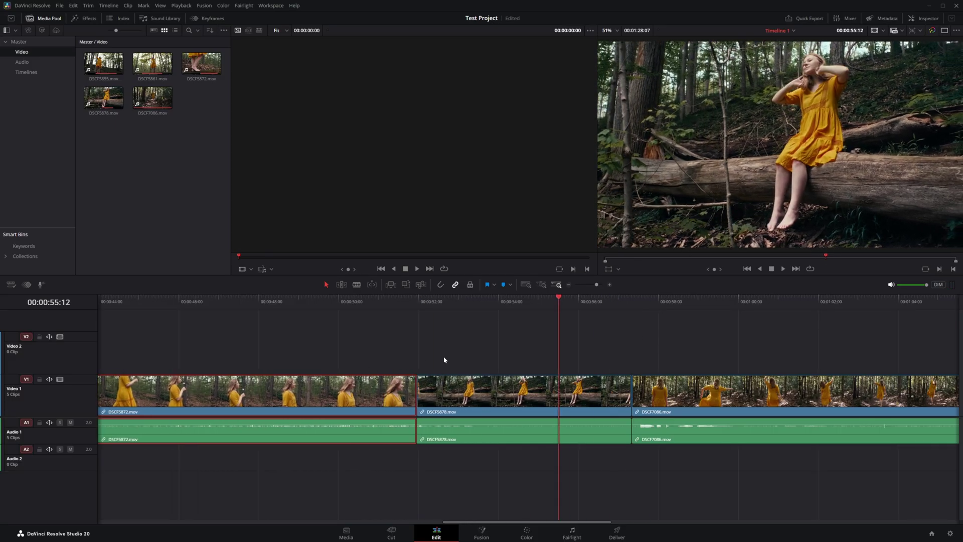
click(438, 359)
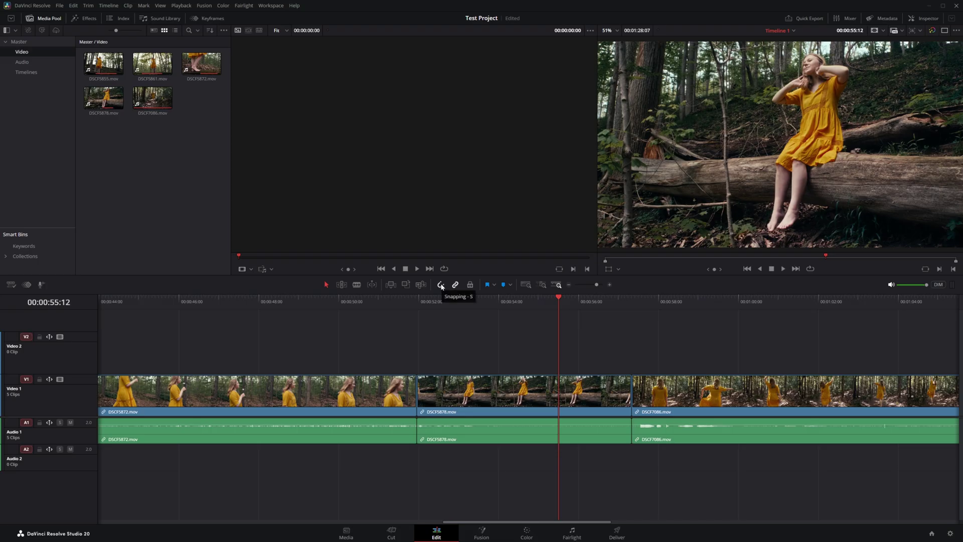
- Check linked selection by selecting DSCF5878.mov and DSCF5872.mov through their video or audio parts, and clear the selection
click(459, 390)
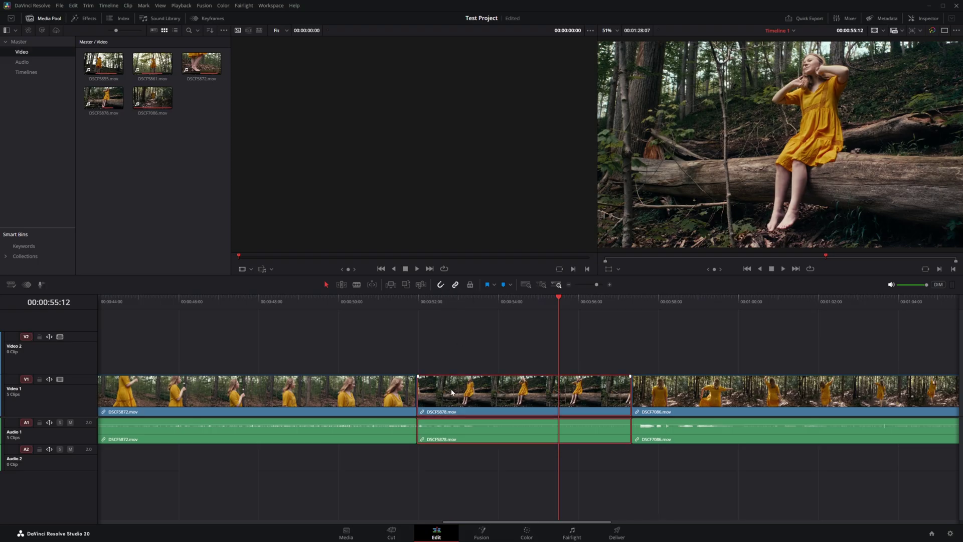
click(358, 441)
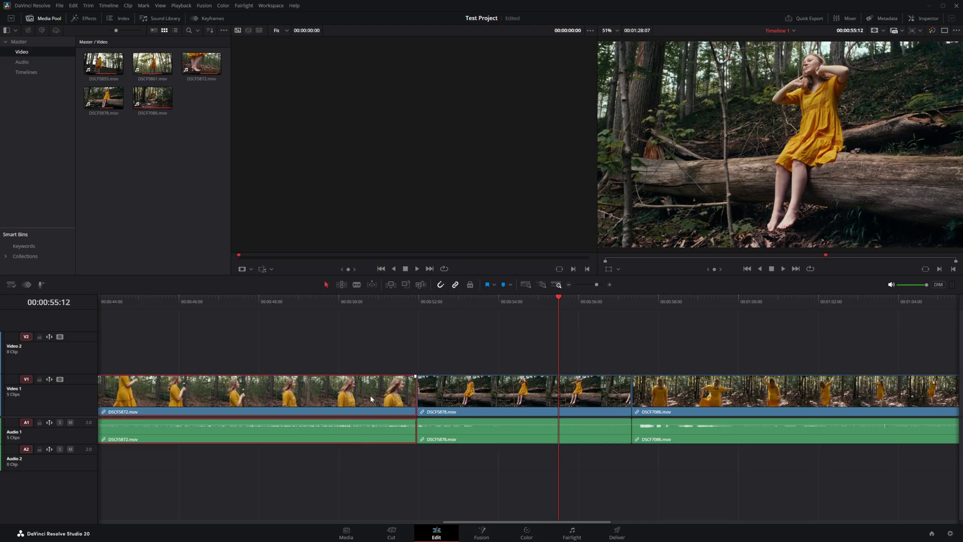
click(425, 414)
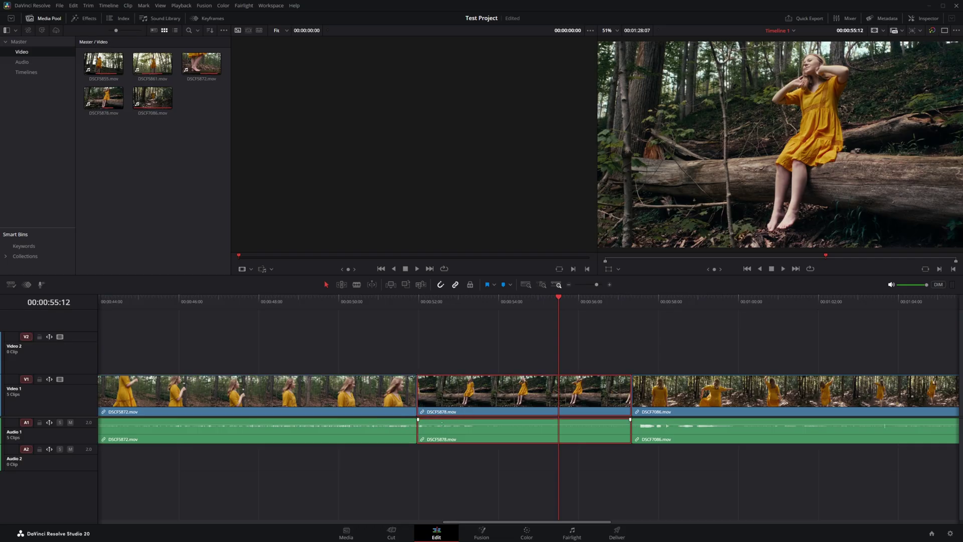
click(457, 351)
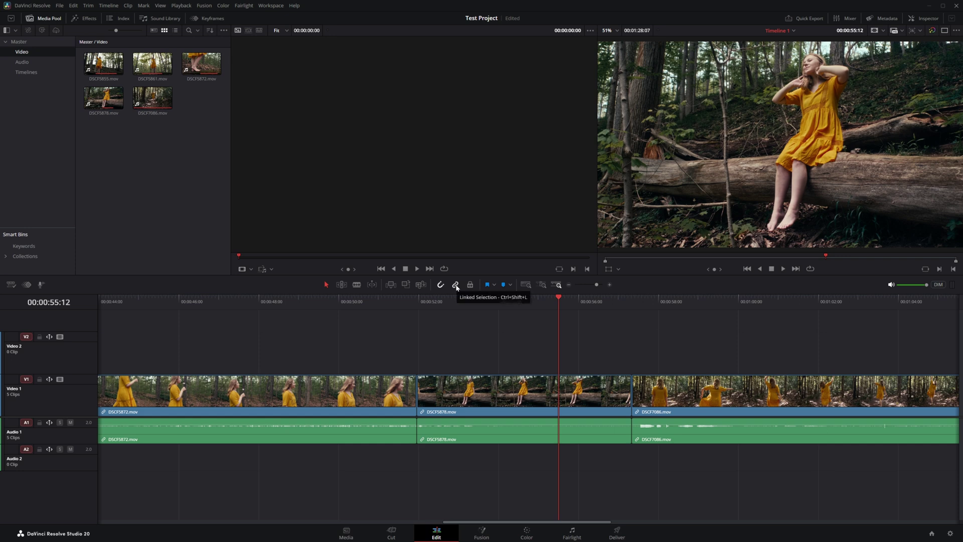
- Turn off Linked Selection and delete the audio of all five clips from Audio 1, keeping their video
click(481, 401)
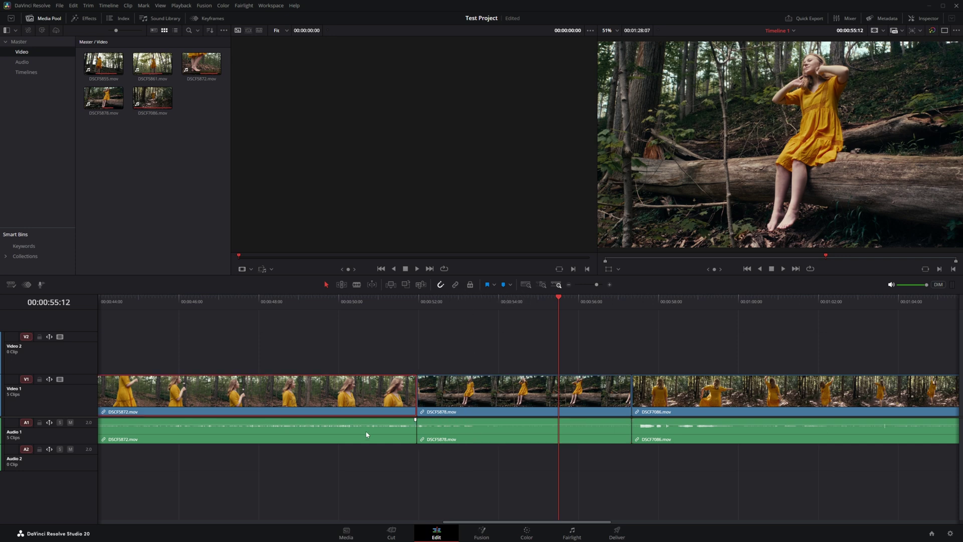
click(460, 437)
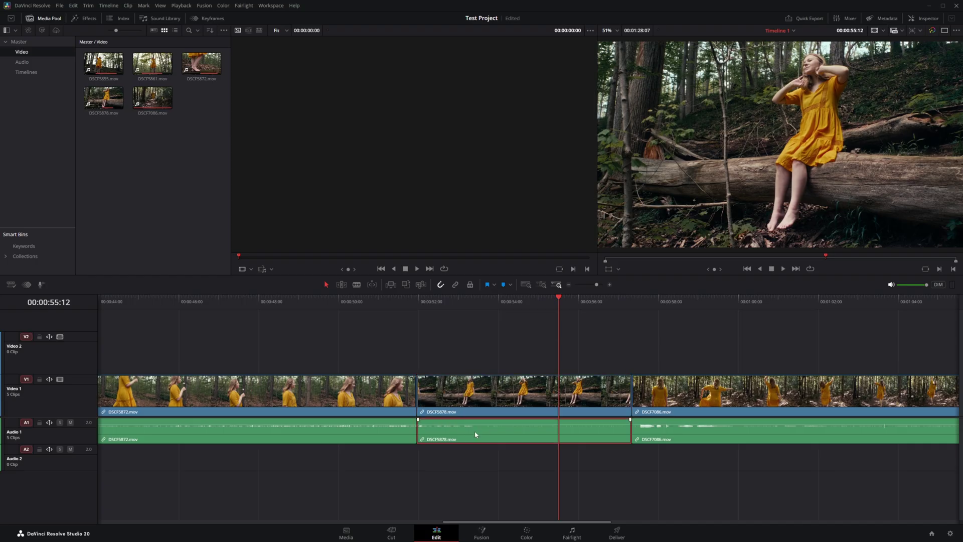
key(ctrl+minus)
key(ctrl+minus)
key(ctrl+minus)
key(ctrl+minus)
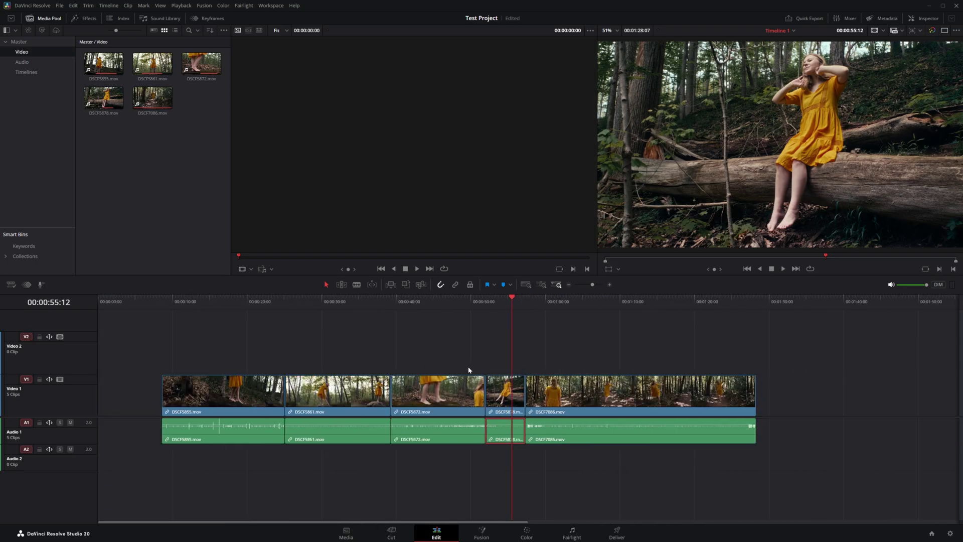
drag(584, 474, 221, 439)
key(Delete)
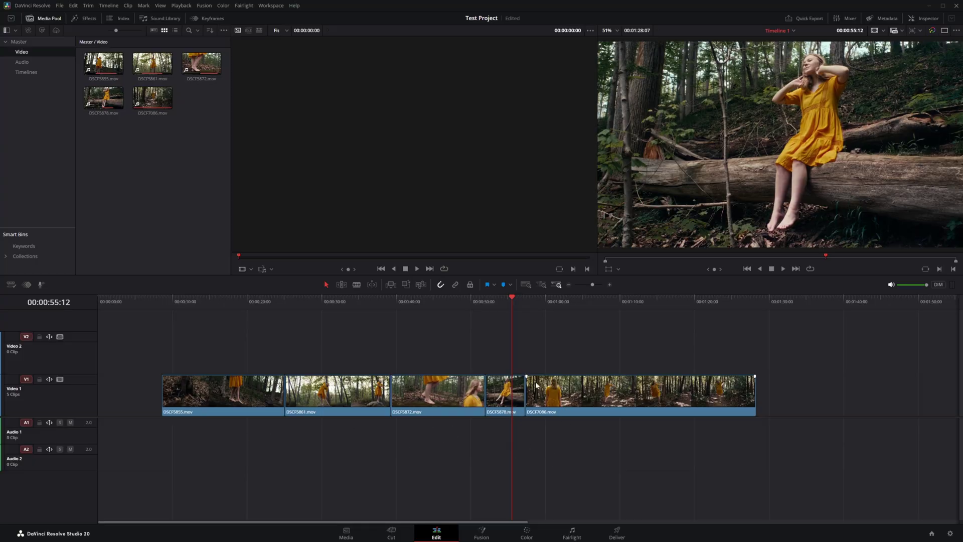
- Place Forest_Track.mp3 from the Audio bin on Audio 1, aligned with the start of DSCF5855.mov
click(19, 63)
double_click(102, 64)
drag(102, 64, 166, 436)
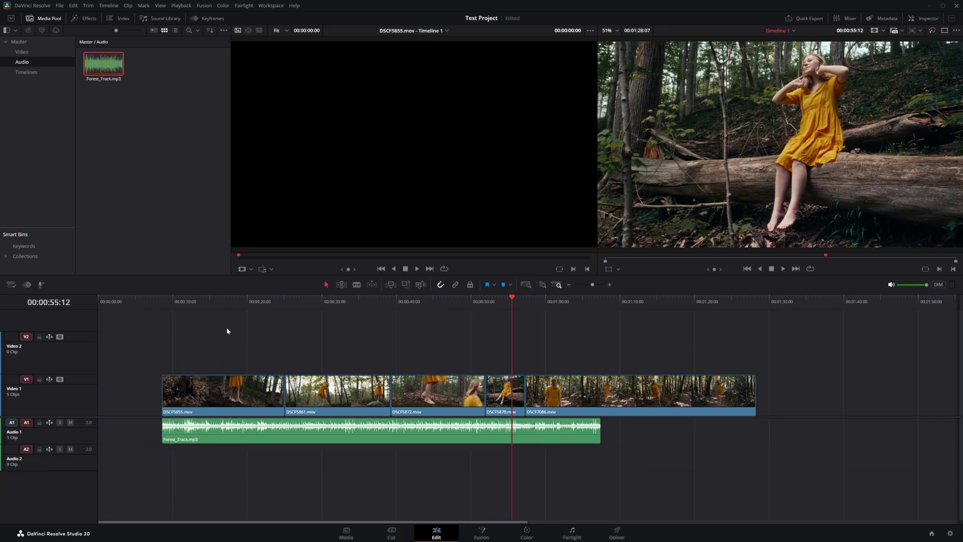
- Play the timeline with the music from 00:00:18:14 toward the cut between DSCF5855.mov and DSCF5861.mov
click(258, 302)
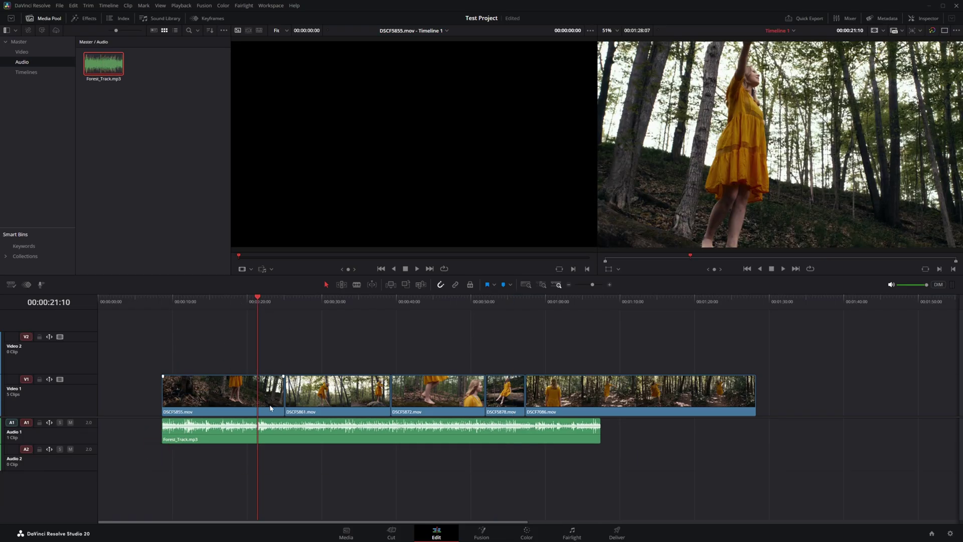
key(ctrl+equal)
key(ctrl+equal)
key(ctrl+equal)
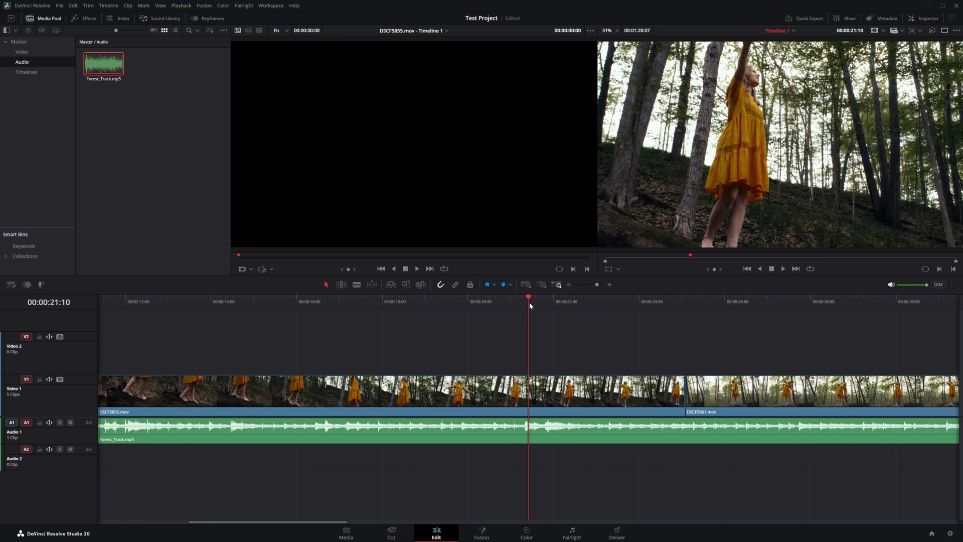
drag(526, 301, 407, 303)
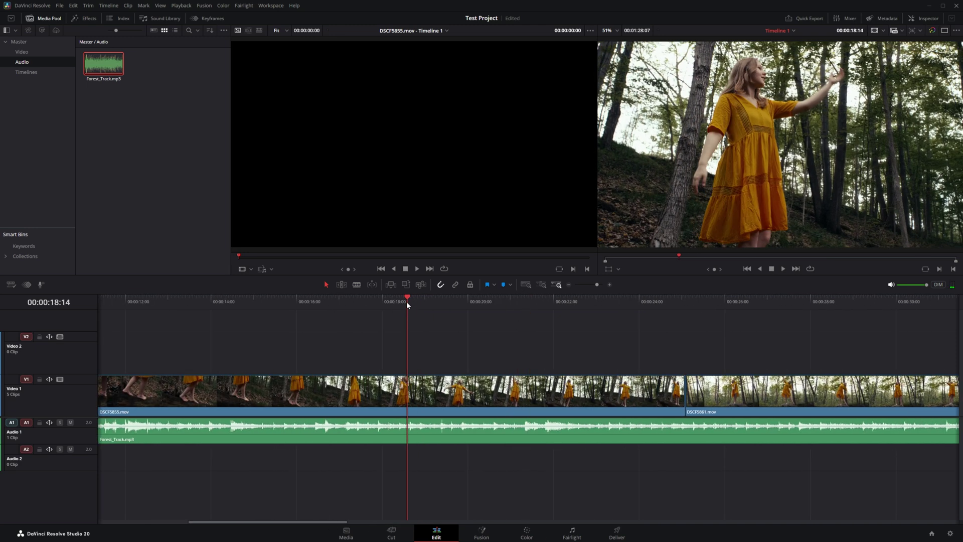
key(space)
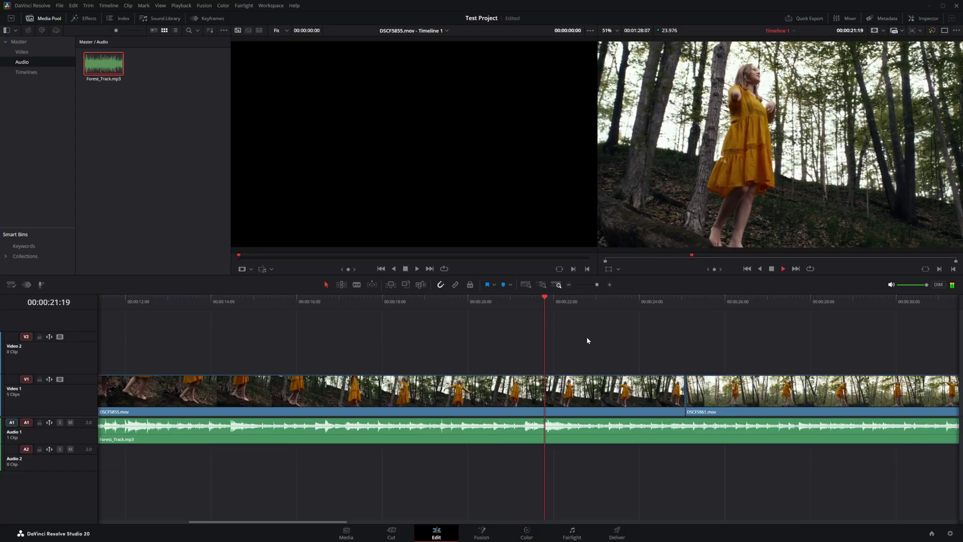
- Try to ripple-trim the end of DSCF5855.mov toward the playhead at 00:00:21:19, and undo the trim
drag(539, 300, 544, 300)
key(b)
drag(682, 390, 616, 391)
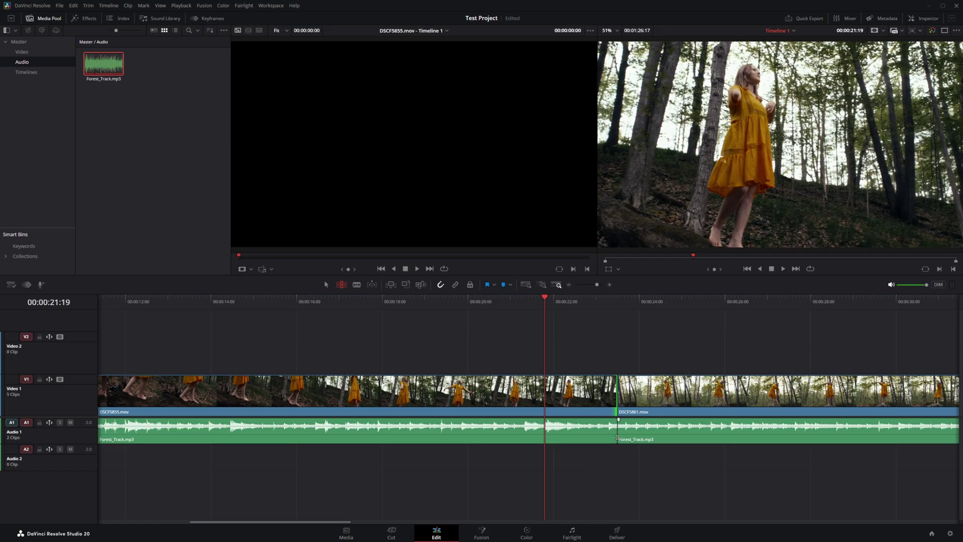
key(ctrl+z)
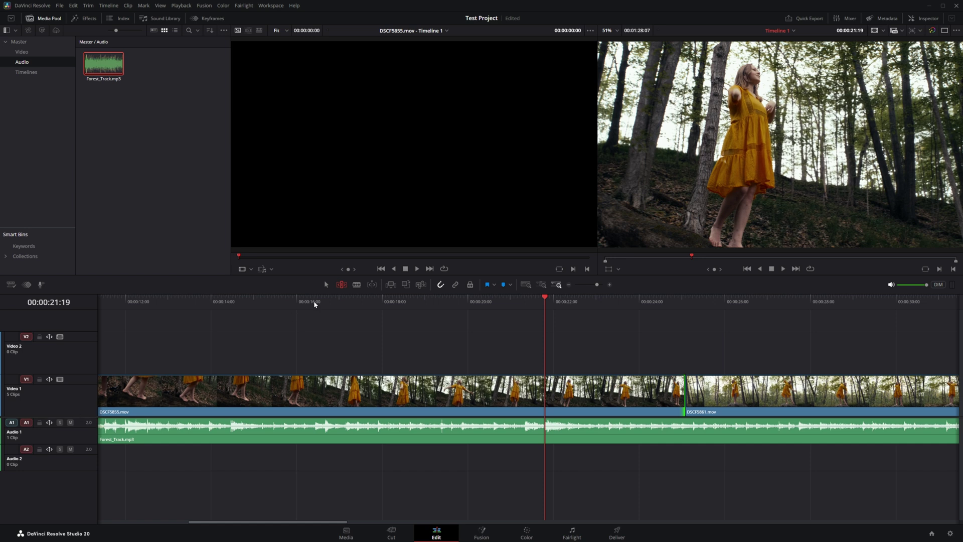
- Turn off the Auto Track Selector on Audio 1 and ripple-trim the end of DSCF5855.mov to 00:00:21:19
click(49, 425)
drag(681, 391, 540, 393)
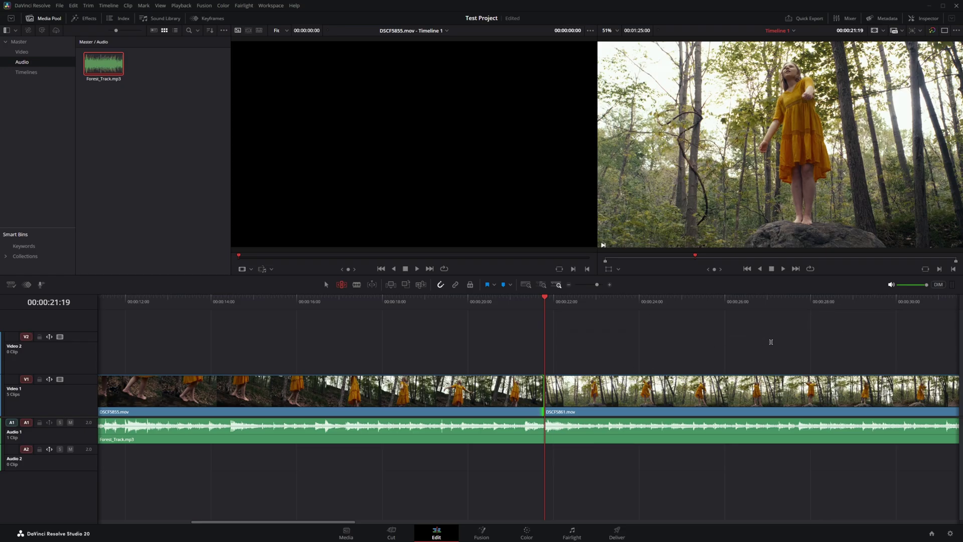
- Ripple-trim the end of DSCF5861.mov to the music beat at 00:00:33:14
scroll(802, 341, right, 8)
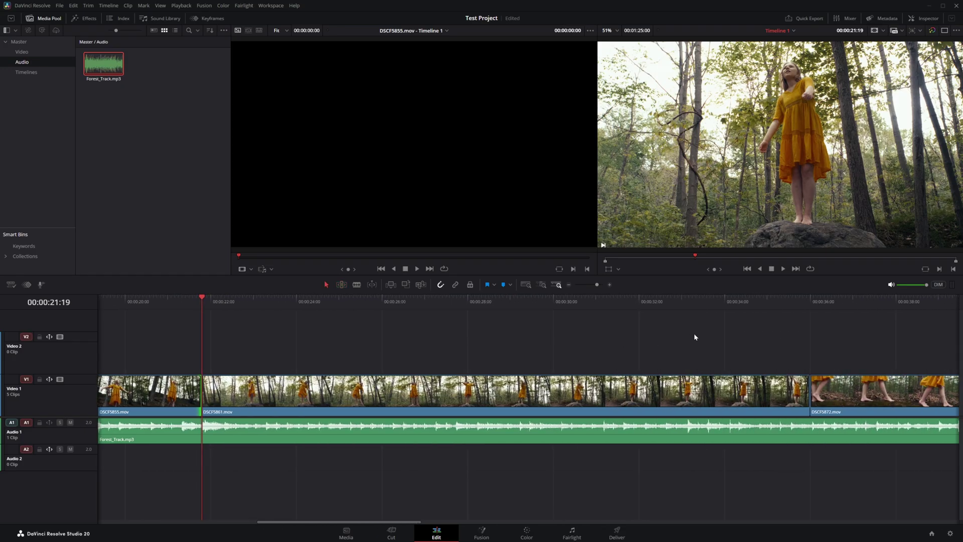
drag(639, 296, 706, 303)
key(b)
drag(807, 389, 707, 396)
- Ripple-trim the end of DSCF5872.mov to the music beat at 00:00:43:21
scroll(866, 354, right, 10)
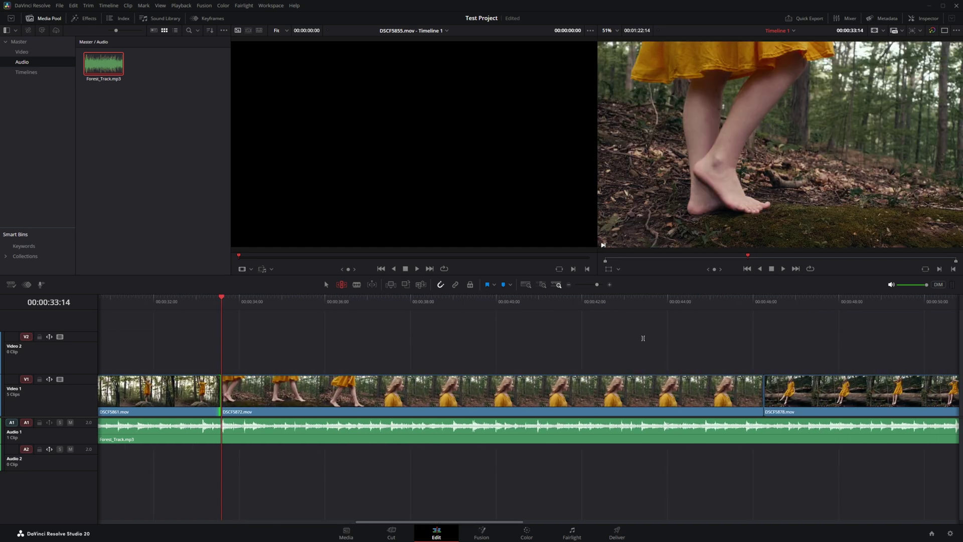
click(662, 303)
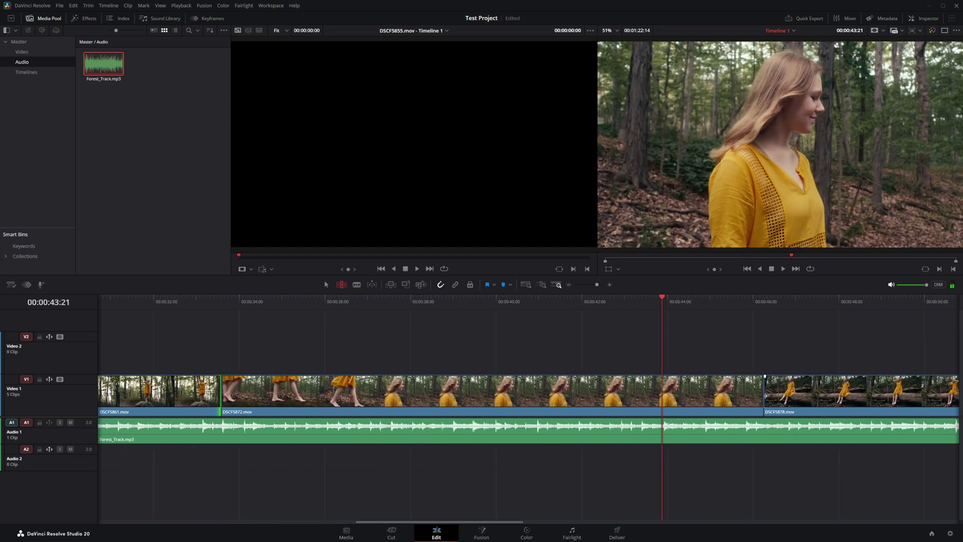
drag(763, 395, 660, 396)
- Play across the cut between DSCF5878.mov and DSCF7086.mov, and ripple-trim about 33 frames off the start of DSCF7086.mov
scroll(528, 318, right, 5)
key(space)
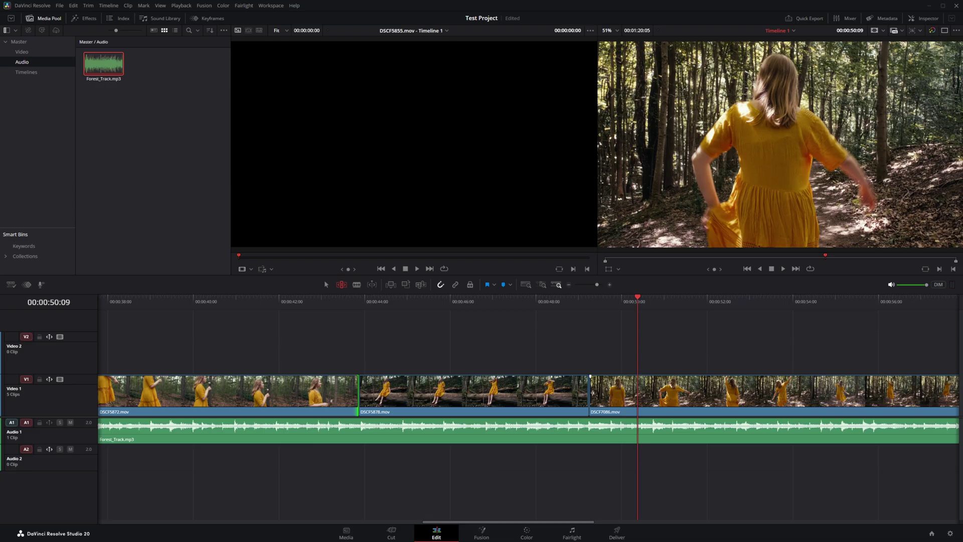
drag(631, 378, 653, 396)
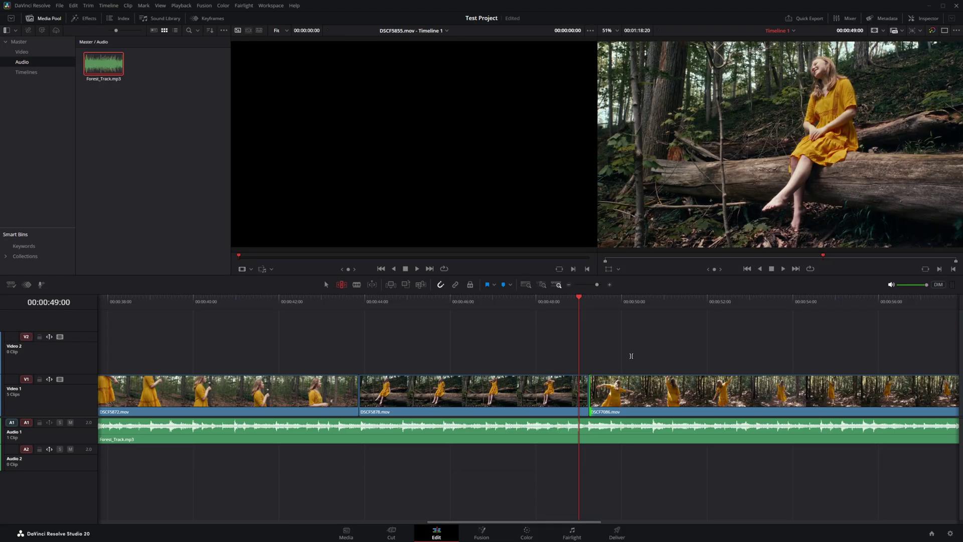
key(a)
- Split DSCF7086.mov at 00:00:55:17
key(ctrl+minus)
key(ctrl+minus)
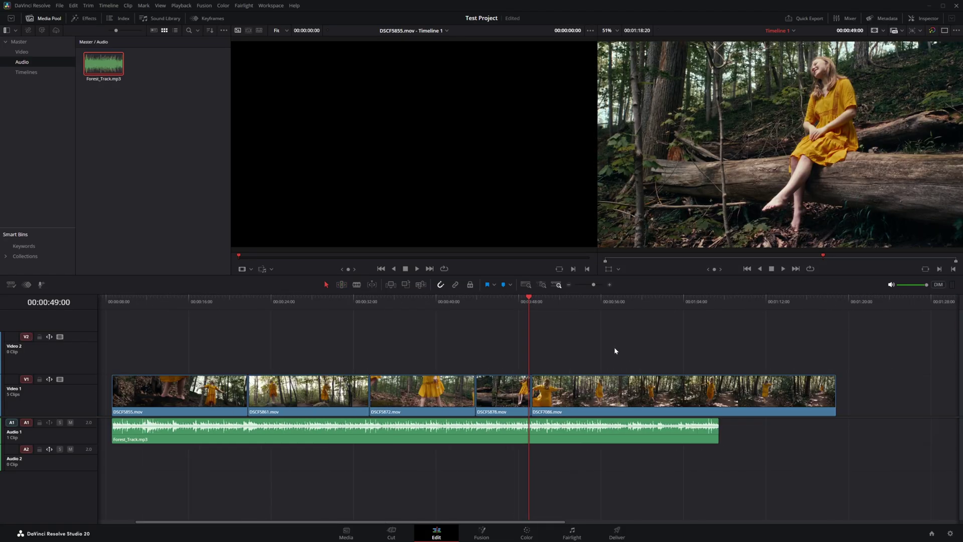
scroll(581, 343, right, 3)
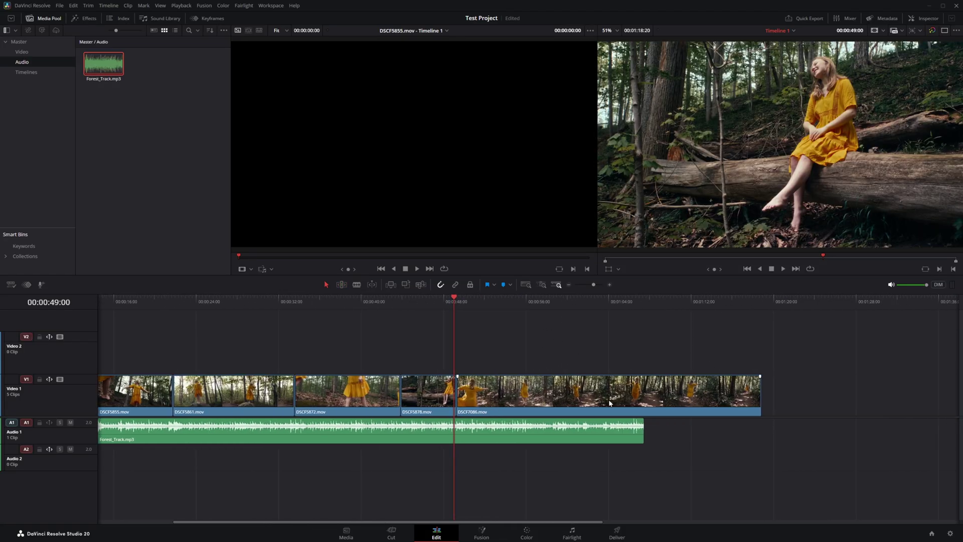
drag(479, 300, 524, 334)
click(527, 404)
key(ctrl+b)
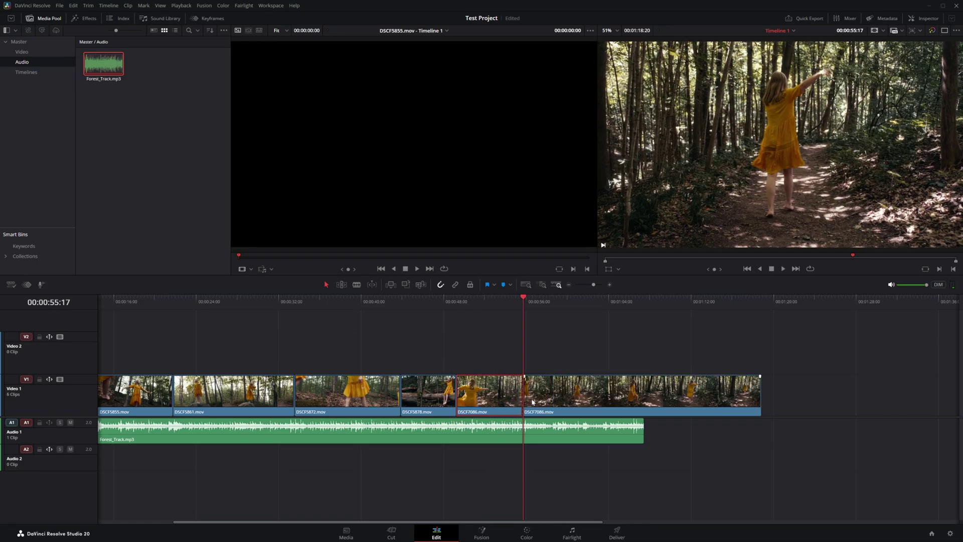
- Ripple-trim the start of the second DSCF7086.mov segment until its end lines up with the end of Forest_Track.mp3
key(ctrl+equal)
key(b)
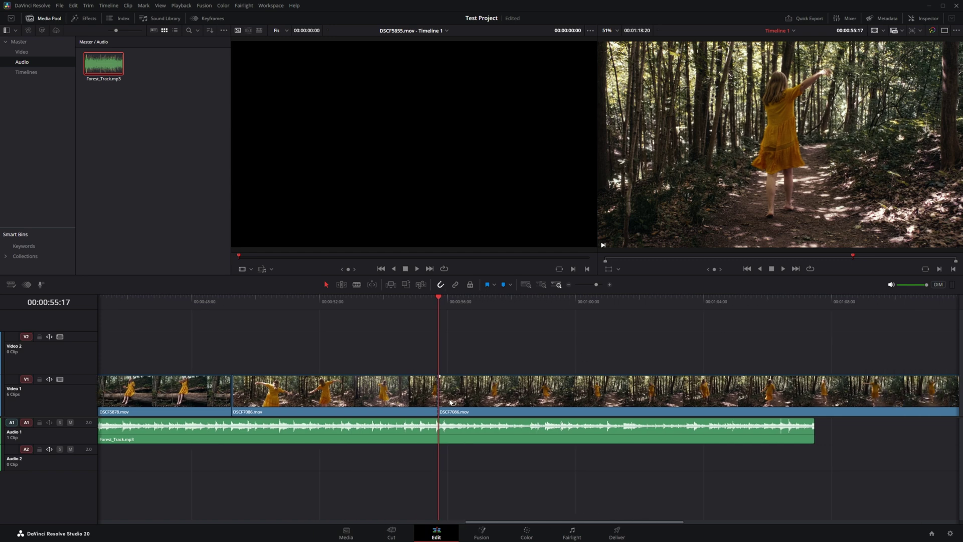
drag(441, 391, 804, 419)
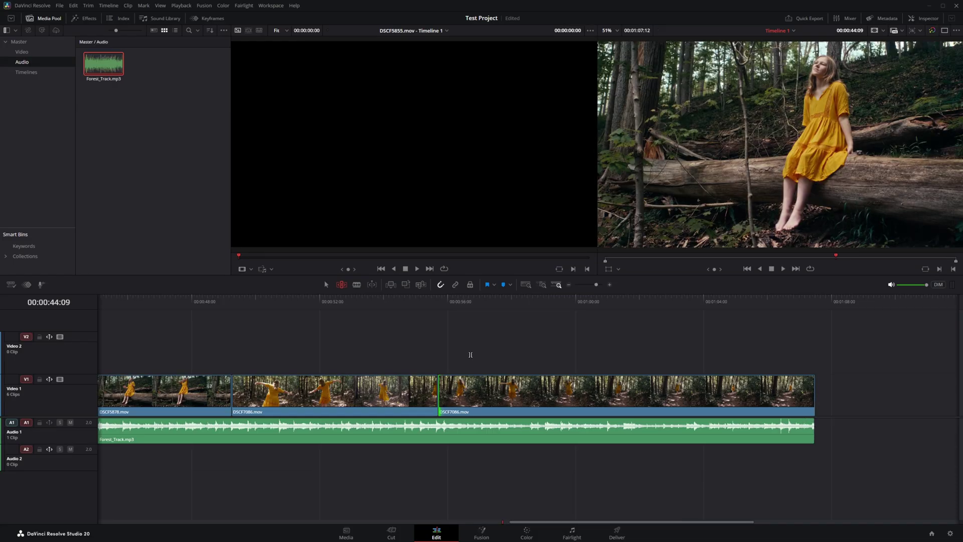
- Slip the footage inside the second DSCF7086.mov segment and play across the cut before it
click(512, 390)
drag(511, 390, 749, 412)
key(a)
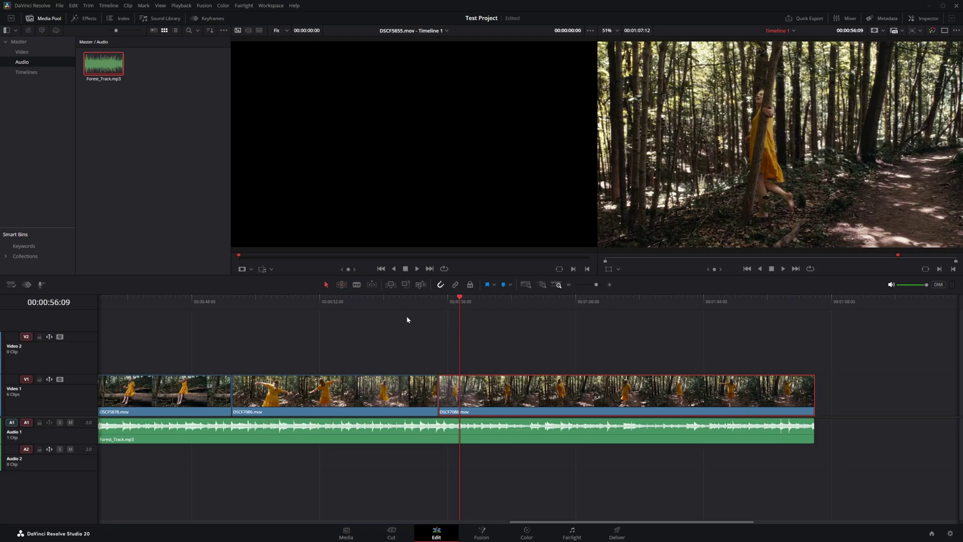
click(399, 300)
key(space)
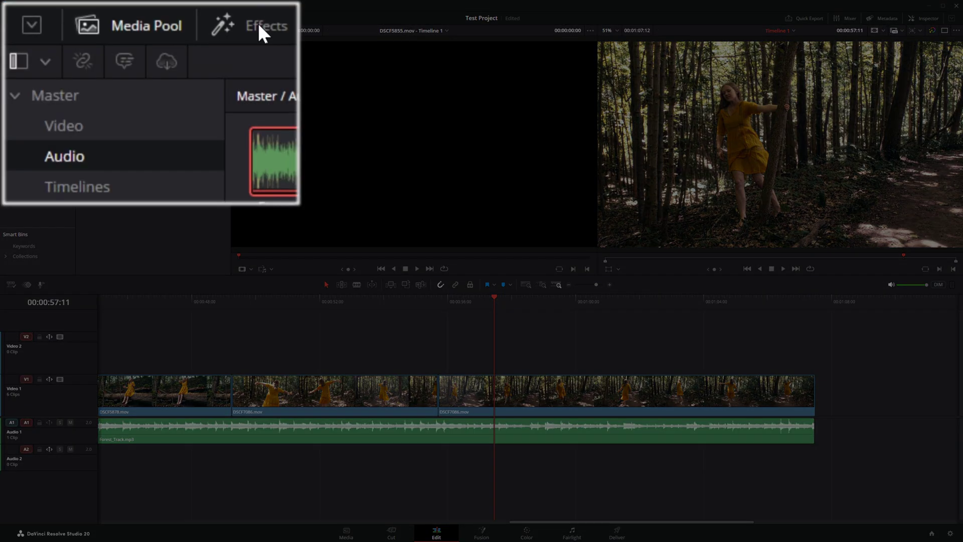
- Add a Cross Dissolve video transition between the two DSCF7086.mov segments and play through it from 00:00:54:12
click(86, 19)
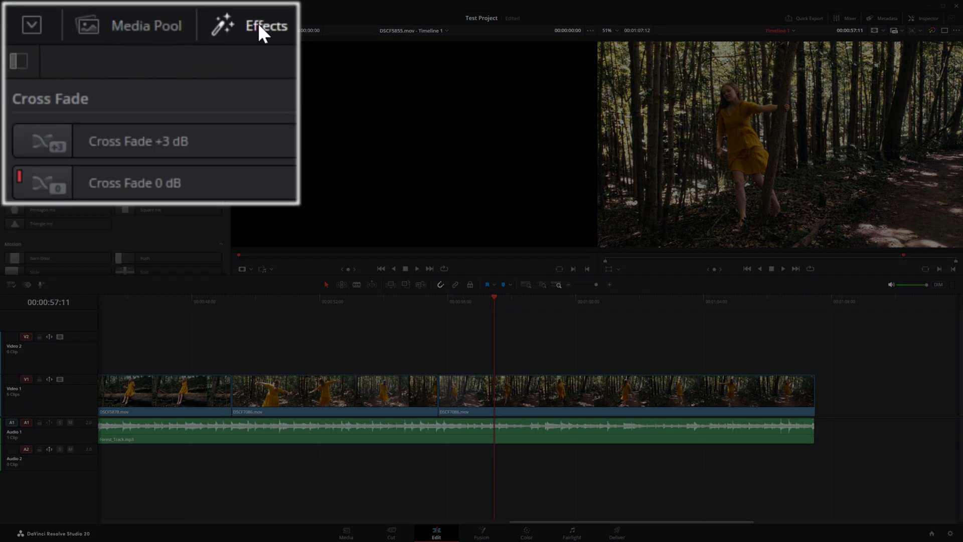
click(20, 59)
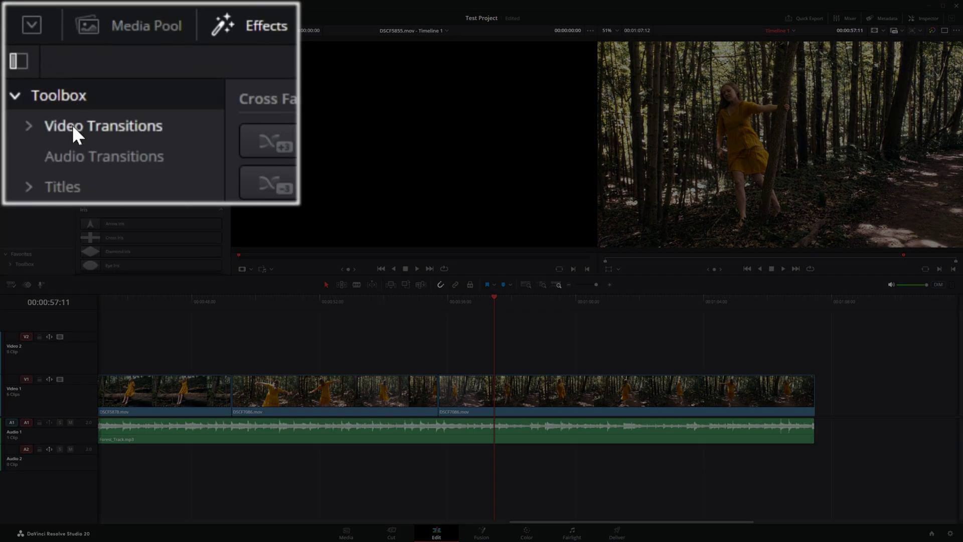
click(72, 127)
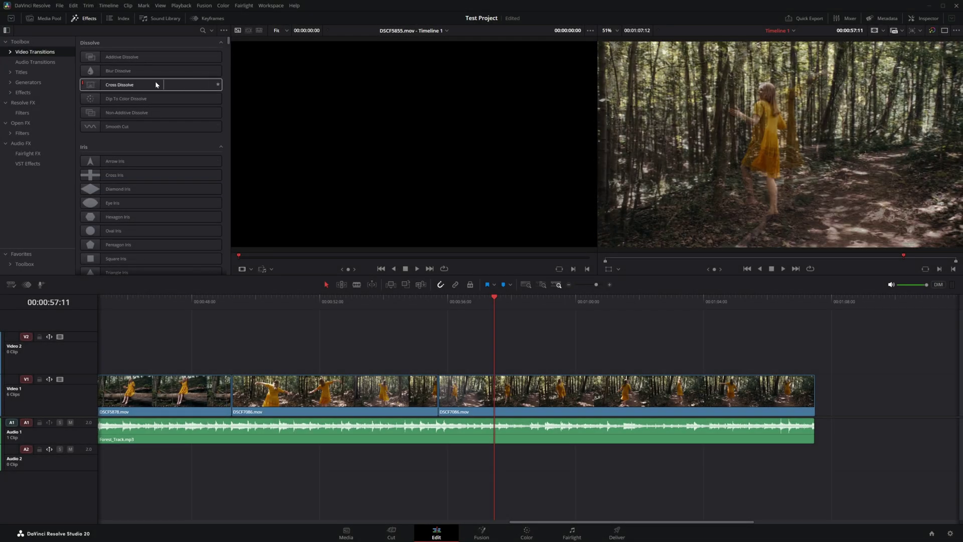
drag(156, 85, 421, 375)
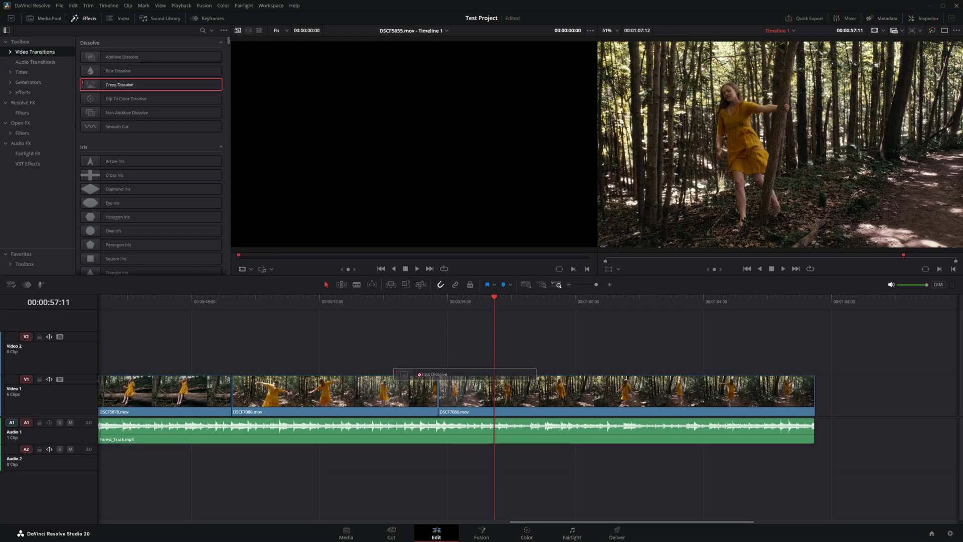
click(401, 303)
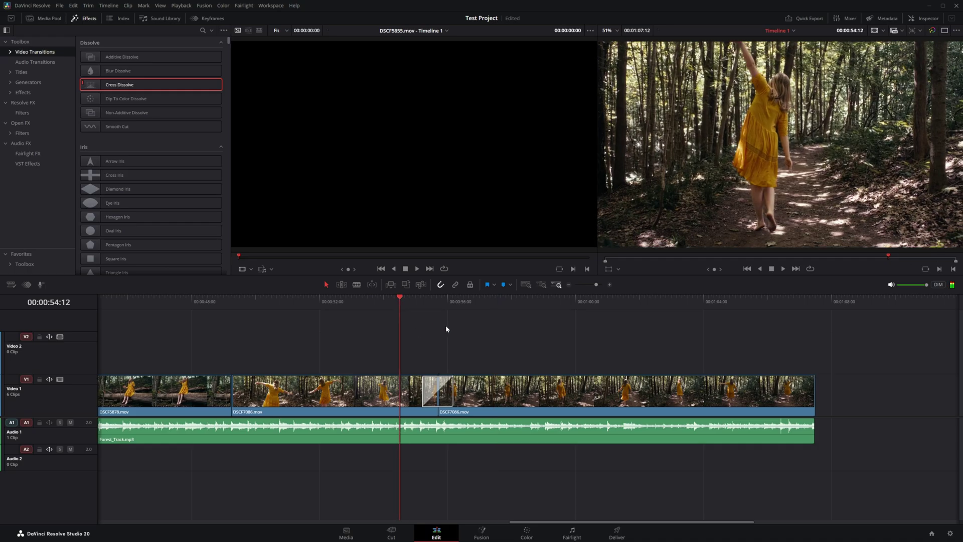
key(space)
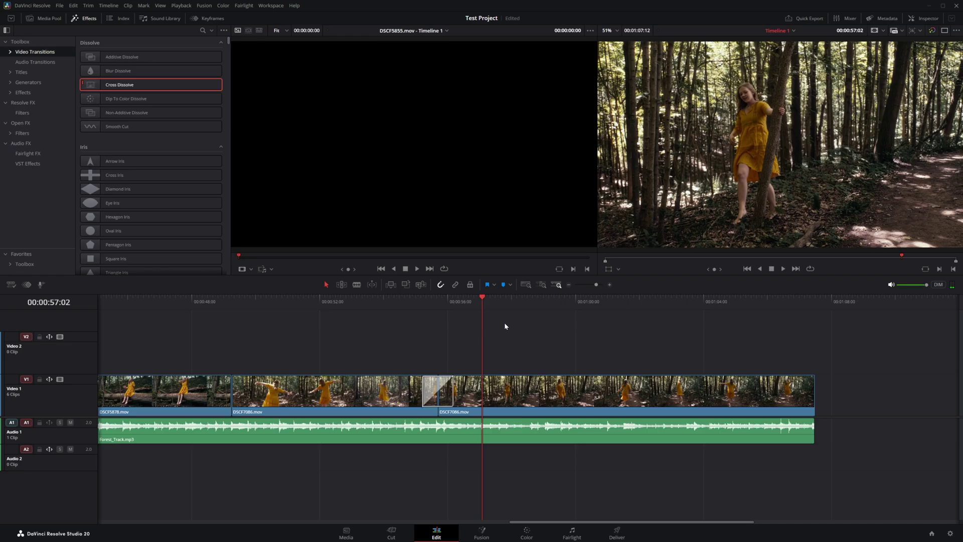
- Step the playhead back and forth through the timeline's edit points, ending at the start of DSCF5855.mov
scroll(506, 338, down, 6)
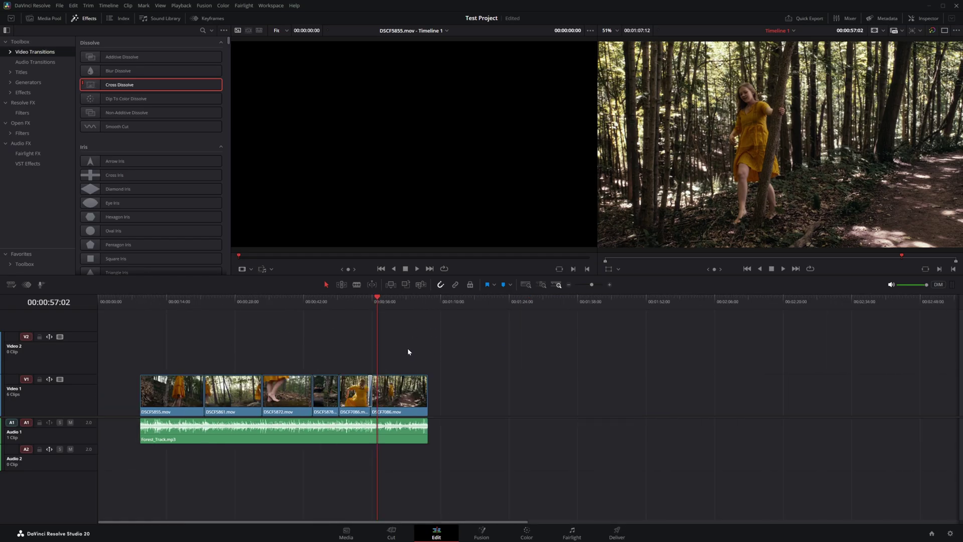
key(Up)
key(Up)
key(Down)
key(Up)
key(Up)
key(Up)
key(Up)
key(Down)
key(Down)
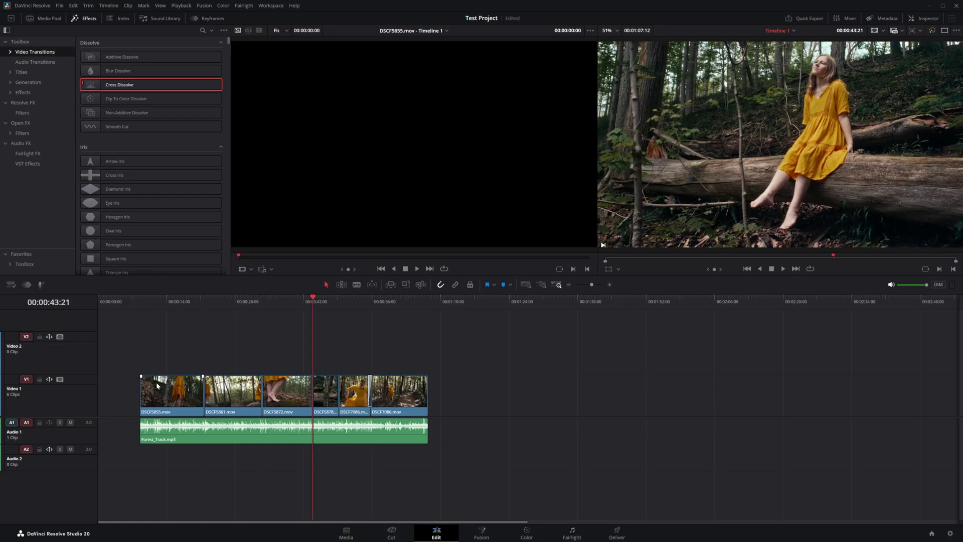
key(Down)
key(Up)
key(Up)
key(Down)
key(Down)
key(Up)
key(Up)
key(Up)
key(Up)
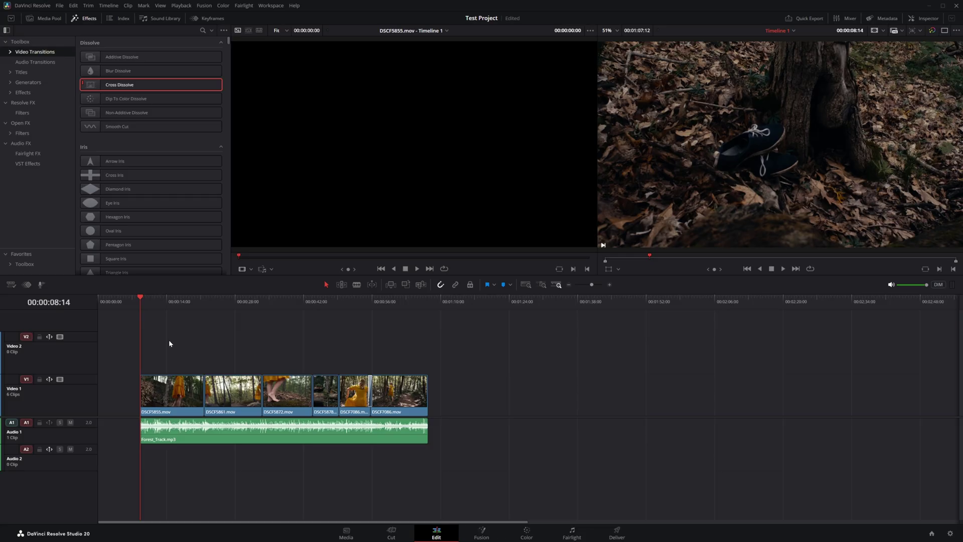
- Select all the video clips with the music track and move them together to the timeline start at 00:00:00:00
drag(168, 339, 460, 464)
mouse_move(173, 391)
mouse_down()
mouse_move(115, 391)
mouse_move(186, 399)
mouse_up()
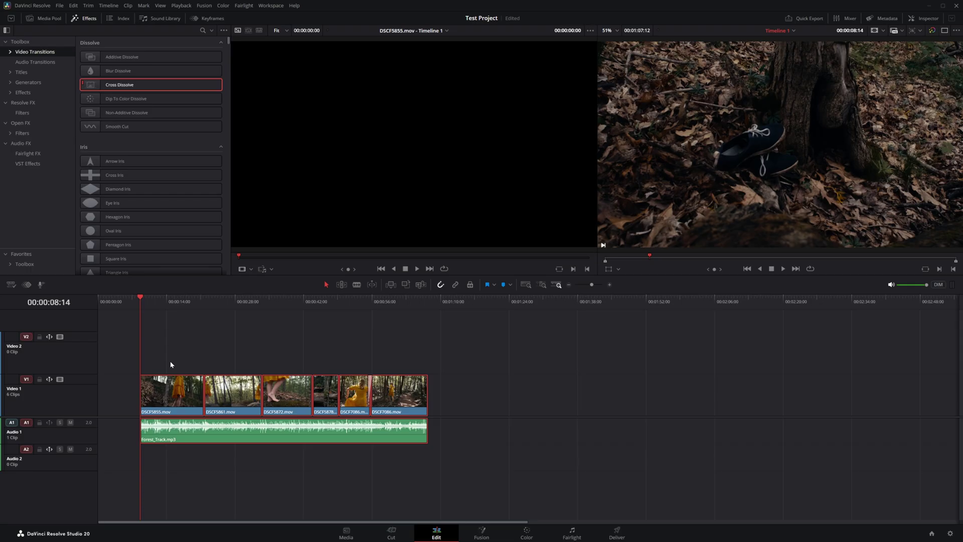
key(ctrl+z)
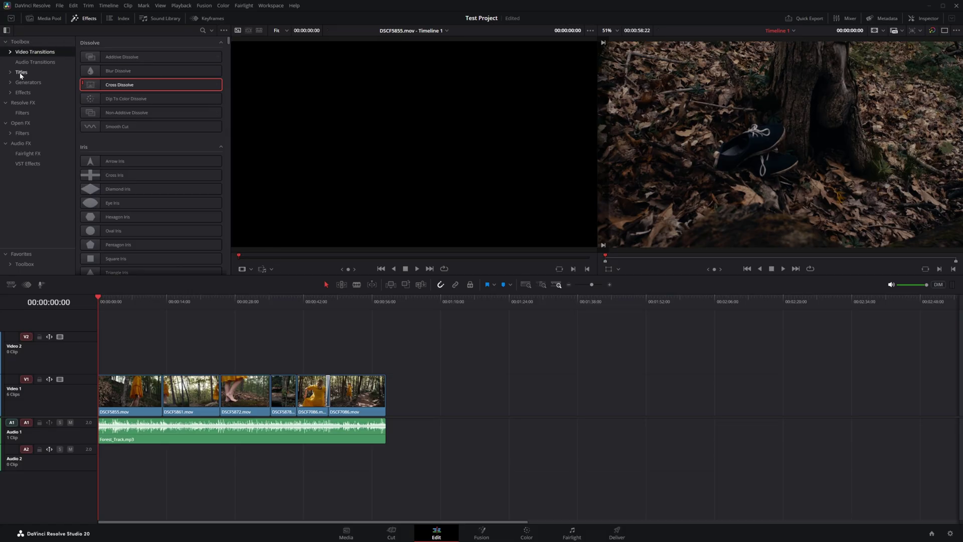
- Place a Text+ title on Video 2 at the start of the timeline, above DSCF5855.mov, and select it
click(21, 73)
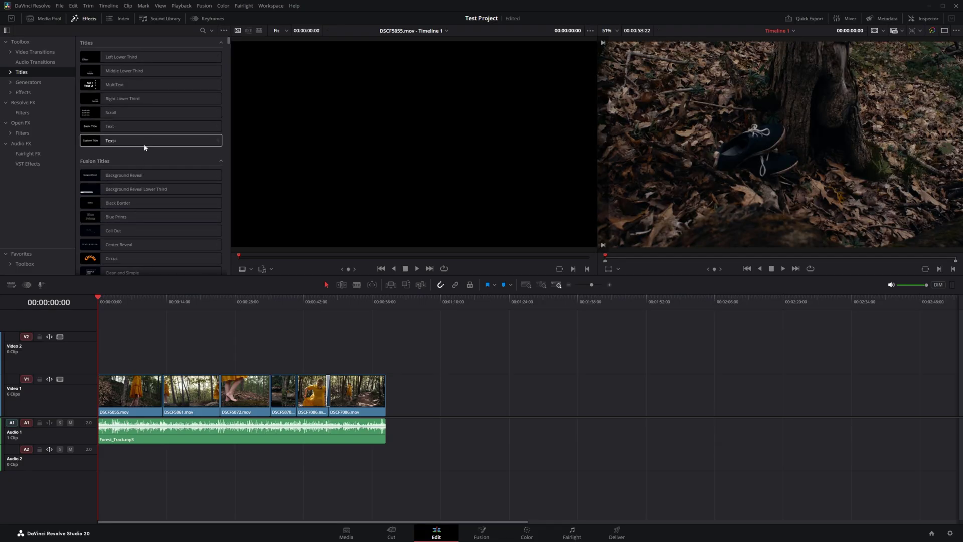
click(111, 142)
drag(111, 142, 100, 359)
click(113, 354)
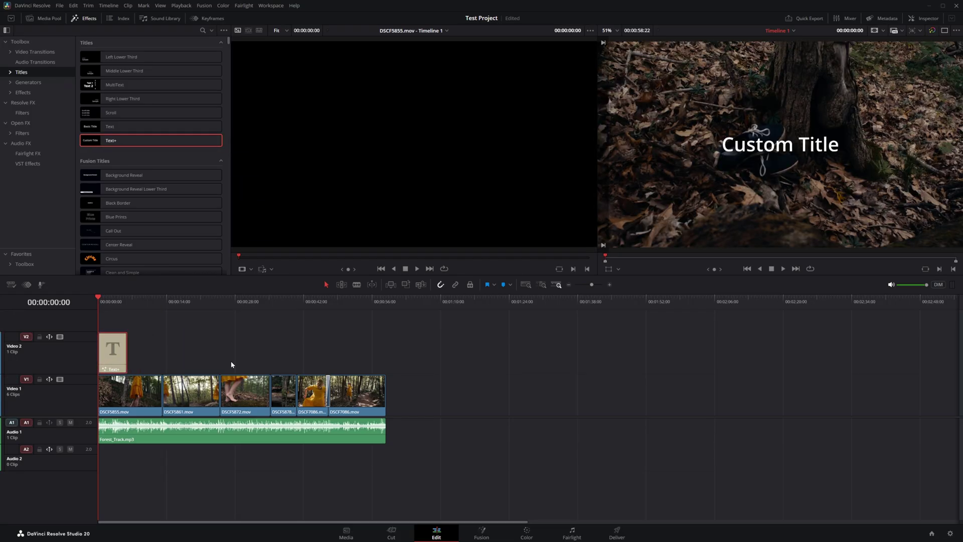
- Open the title's properties and replace its text with "Walking through the forest"
click(921, 19)
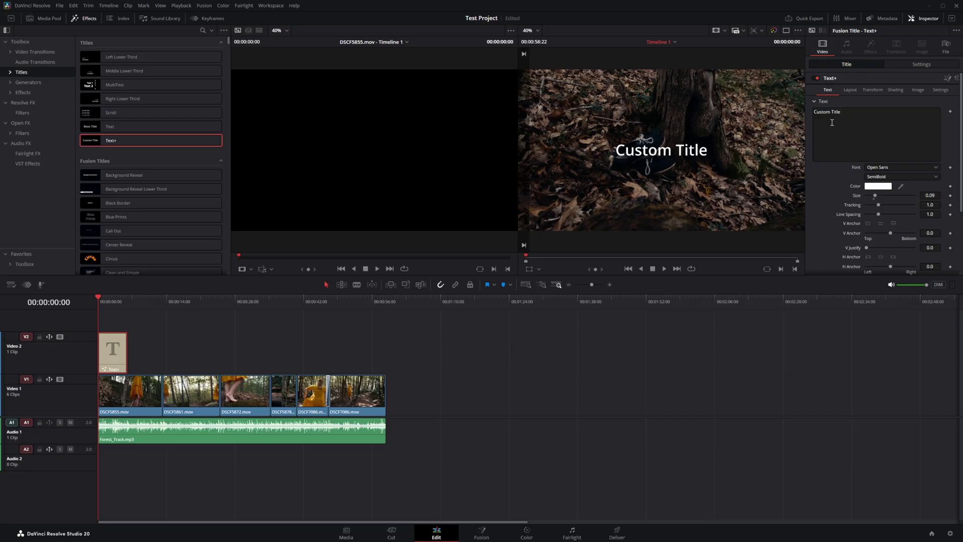
click(854, 115)
key(ctrl+a)
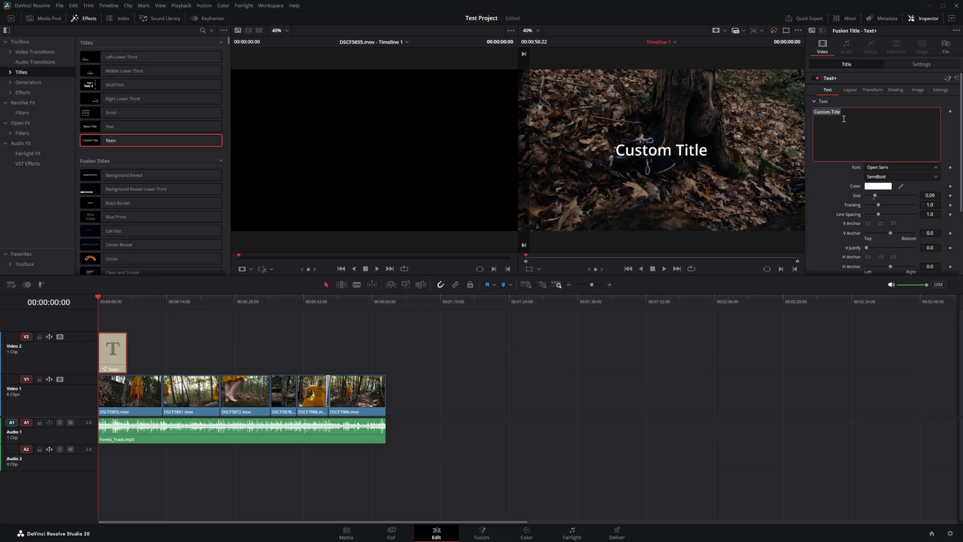
text(Walking through the forest)
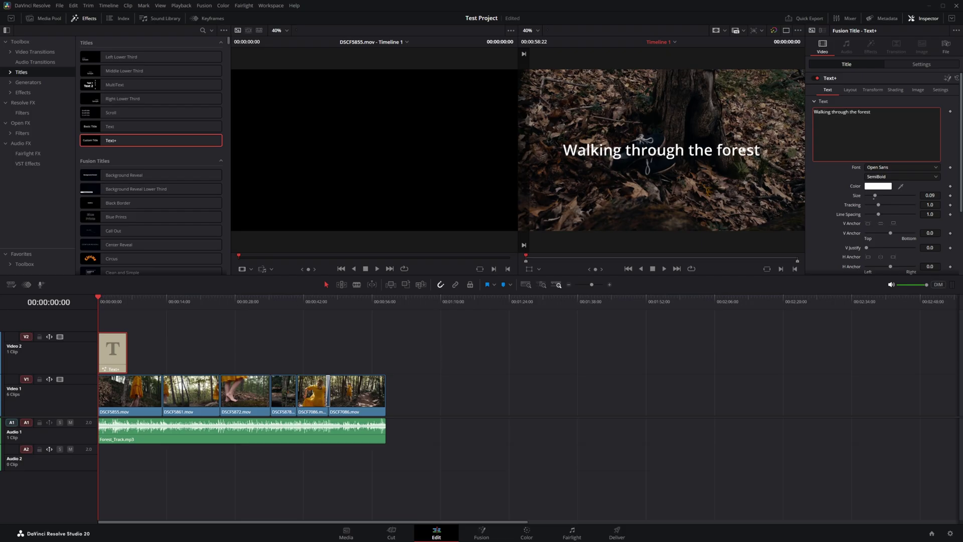
- Set the title's font to Chillax and its size to 0.0984
click(873, 170)
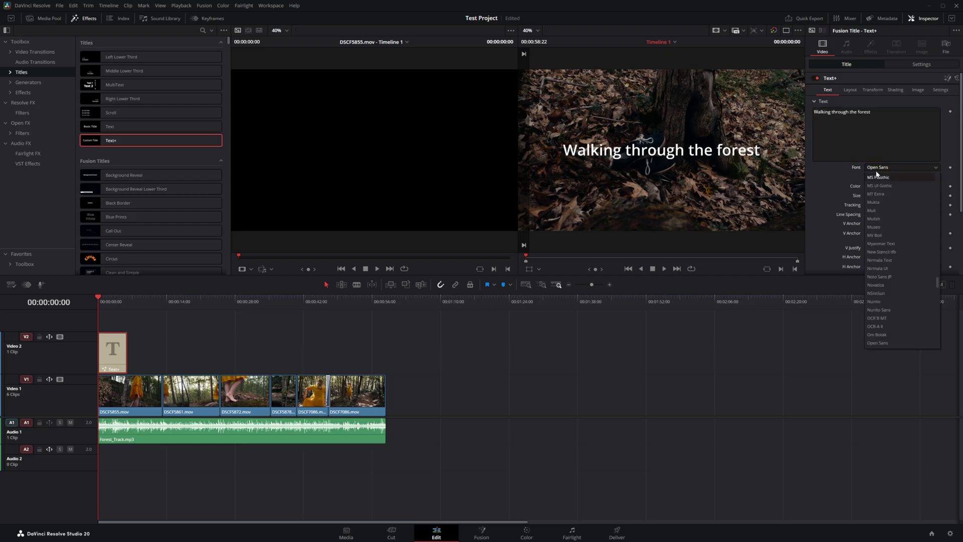
click(875, 278)
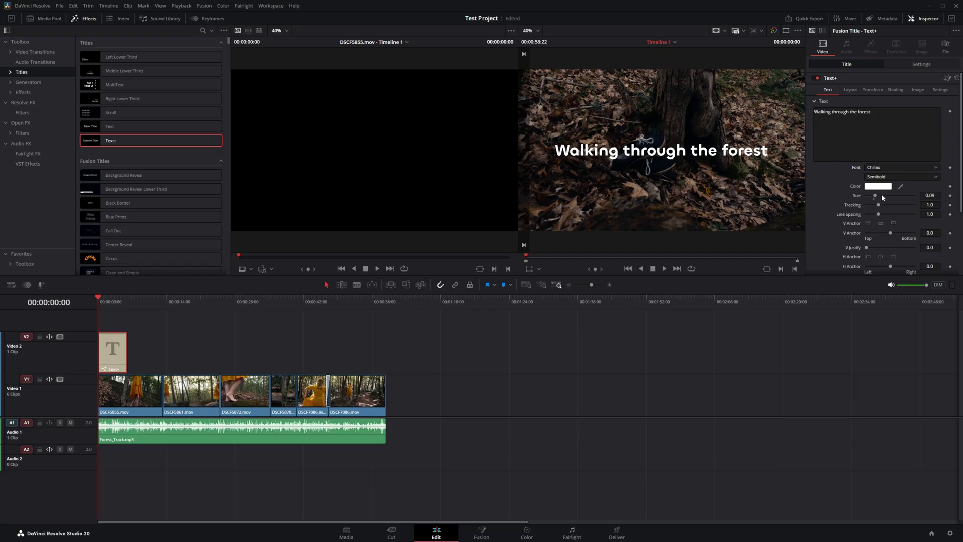
drag(876, 197, 878, 206)
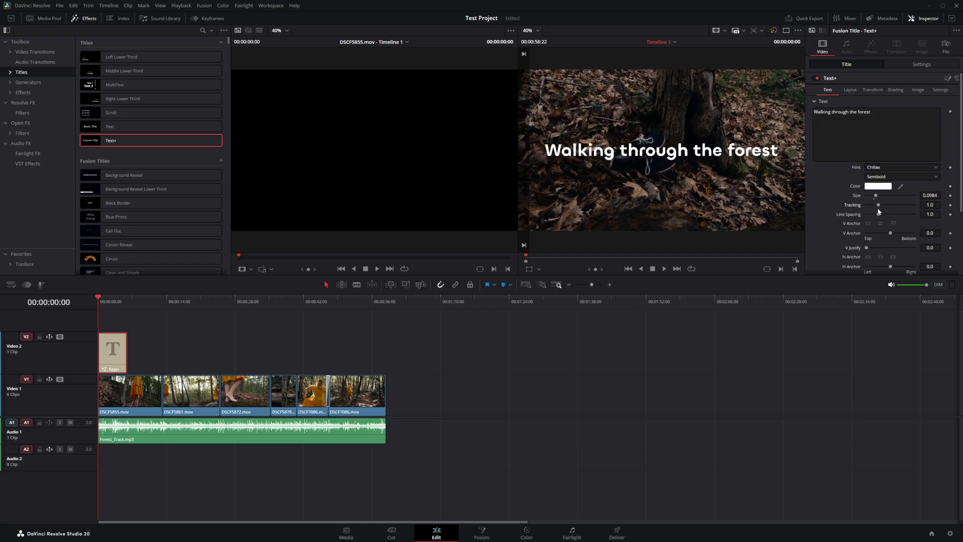
- Look through the title's shading elements 1 and 3, and lower the title by setting its layout Center Y to 0.2
scroll(852, 211, down, 3)
scroll(878, 150, up, 3)
click(895, 90)
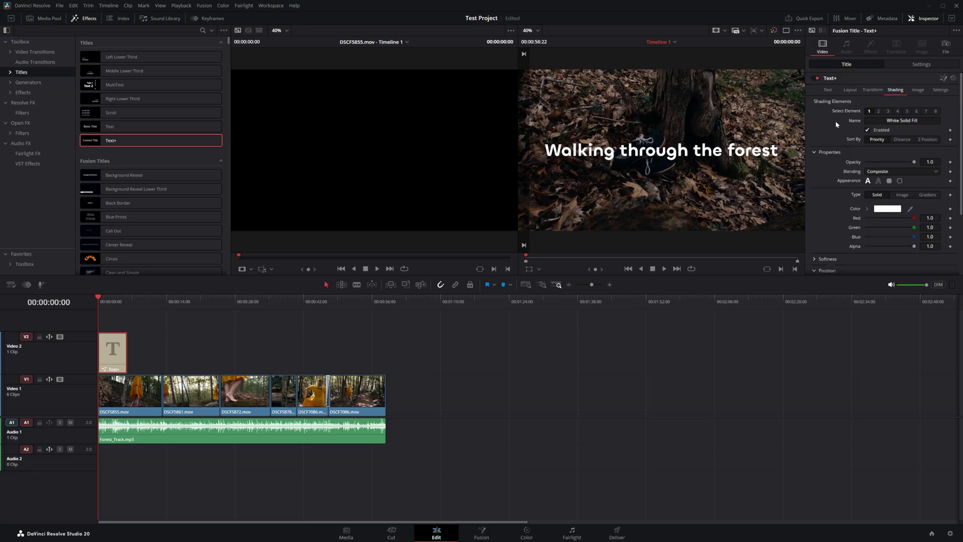
click(887, 111)
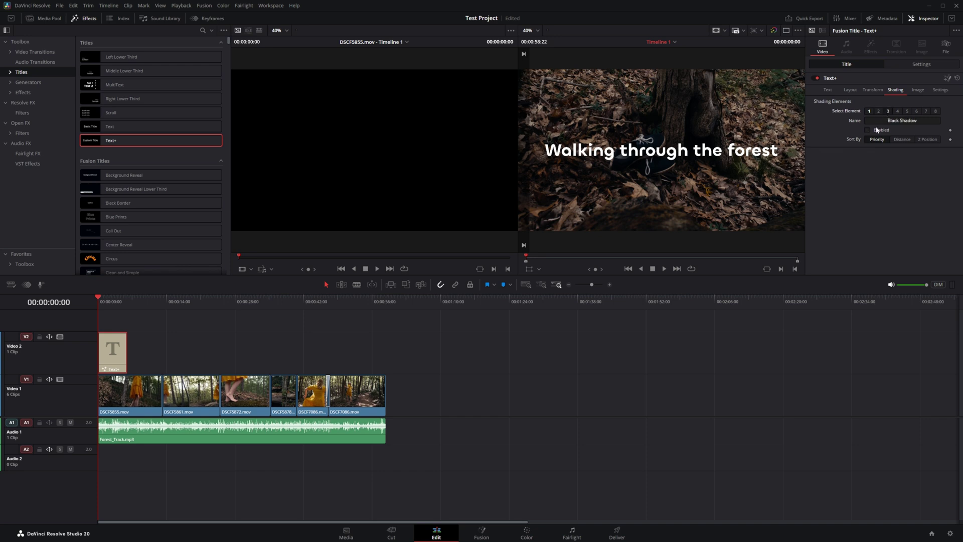
click(870, 111)
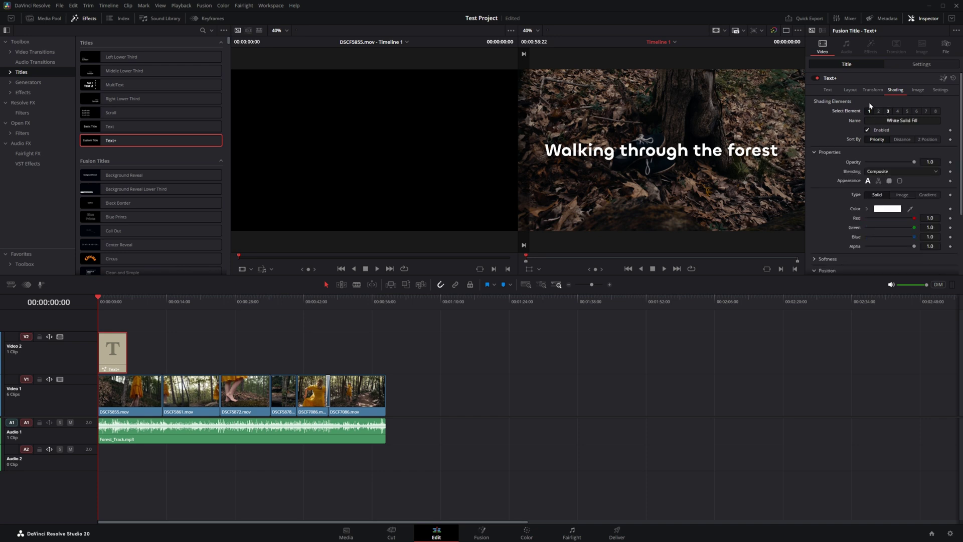
click(829, 90)
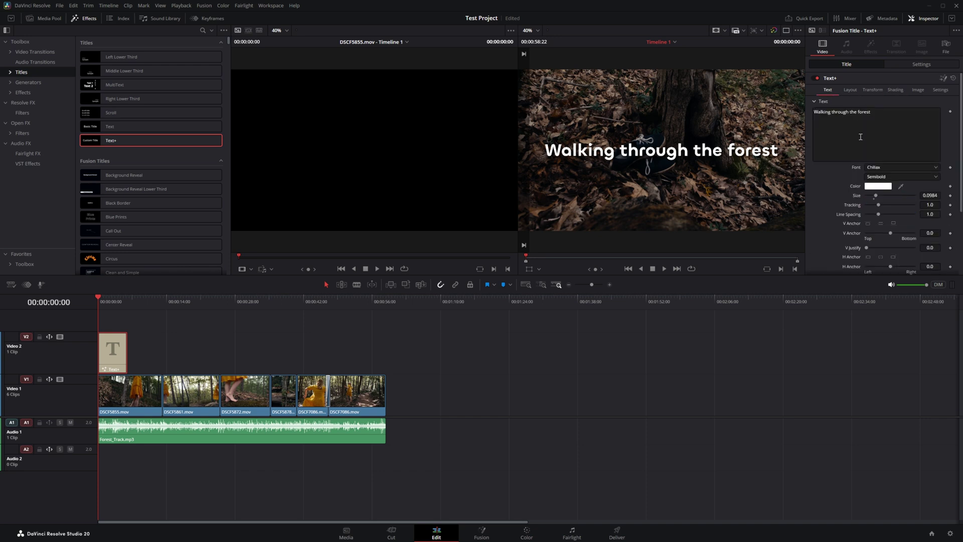
click(850, 90)
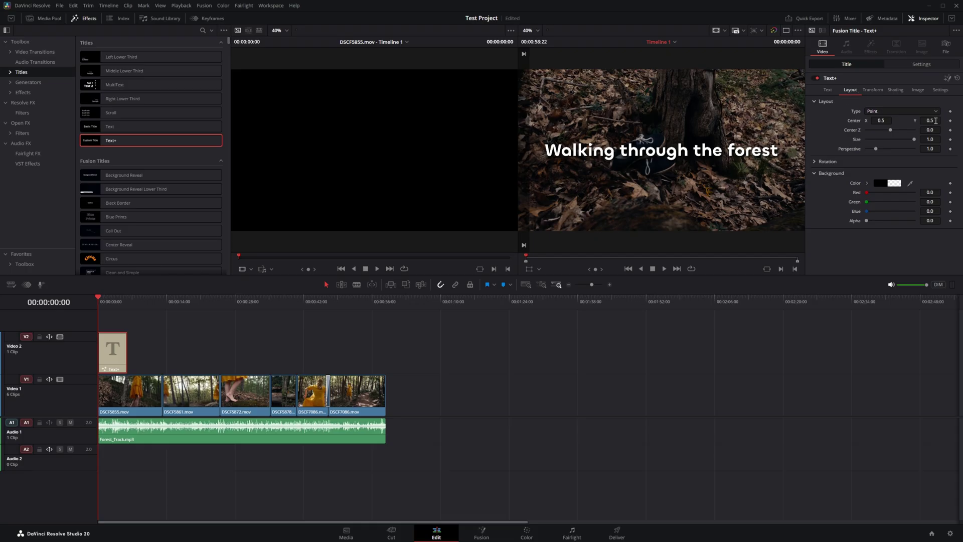
drag(930, 121, 840, 107)
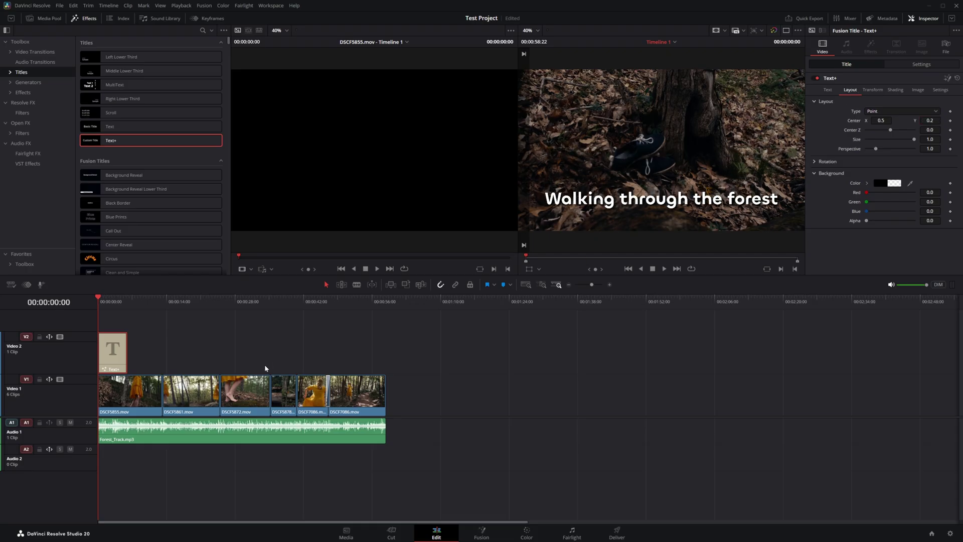
- Try a transform on DSCF5855.mov with zoom 1.220, position X -20 and rotation angle -3.200
click(119, 399)
click(194, 390)
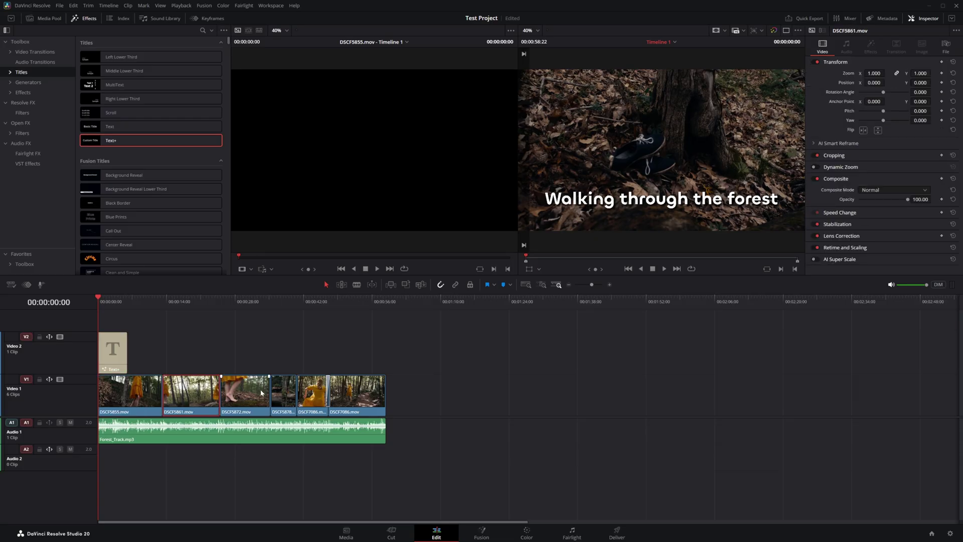
click(140, 399)
drag(874, 74, 895, 93)
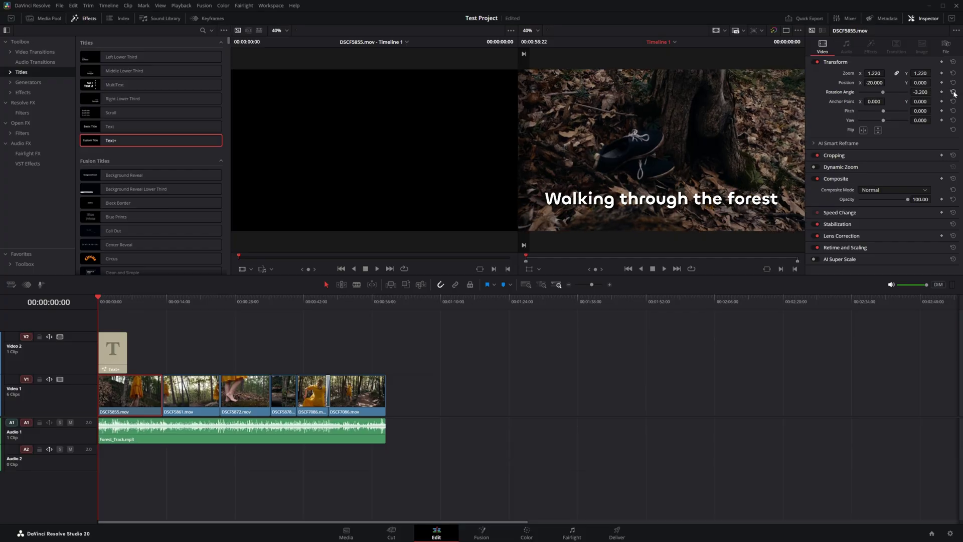
- Reset the rotation angle, position and zoom of DSCF5855.mov to their defaults
click(953, 92)
click(953, 83)
click(953, 73)
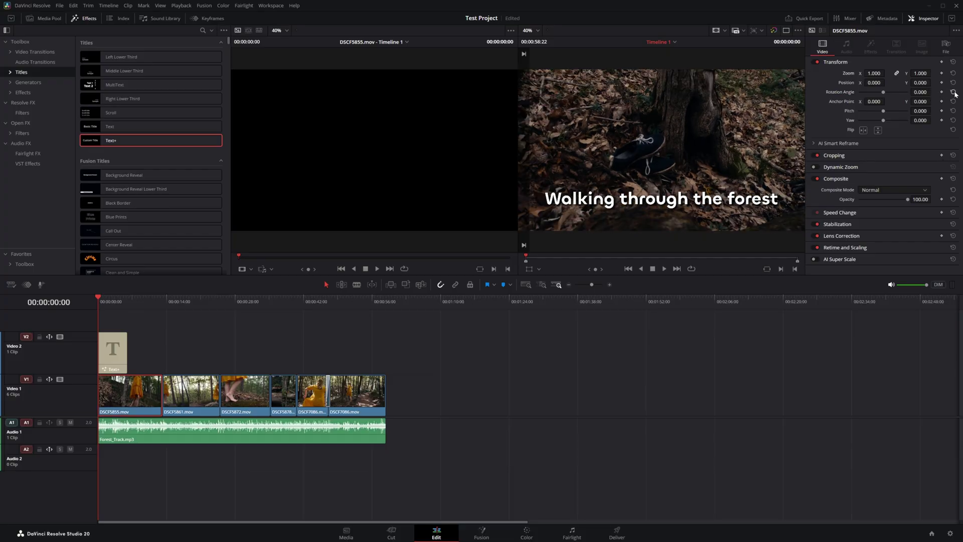
- Stabilize DSCF5855.mov in Perspective mode and play back part of the clip to check the motion
click(835, 225)
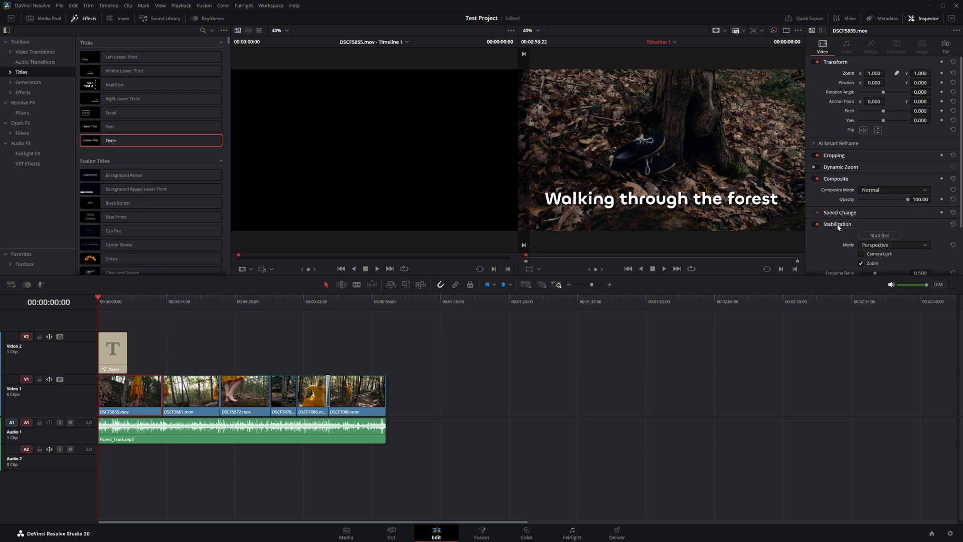
scroll(837, 228, down, 1)
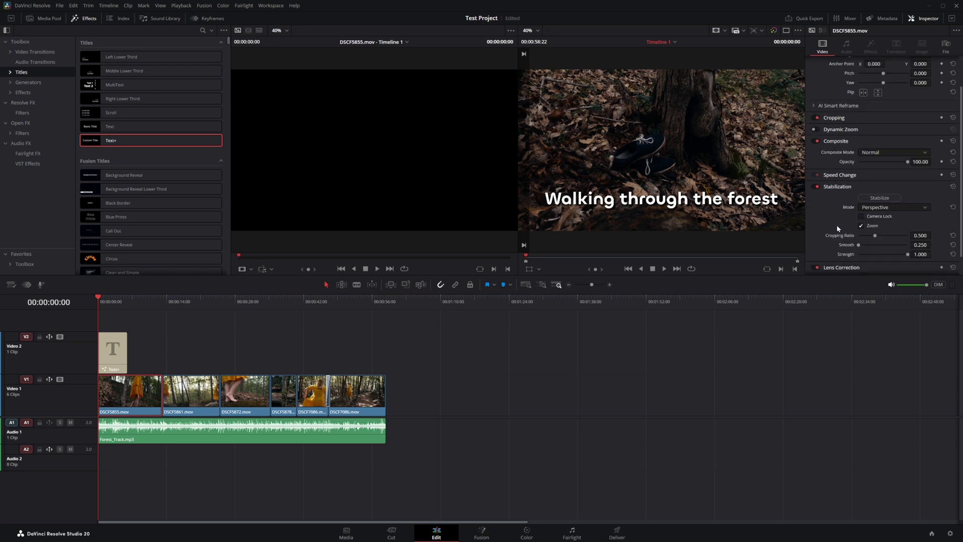
click(878, 198)
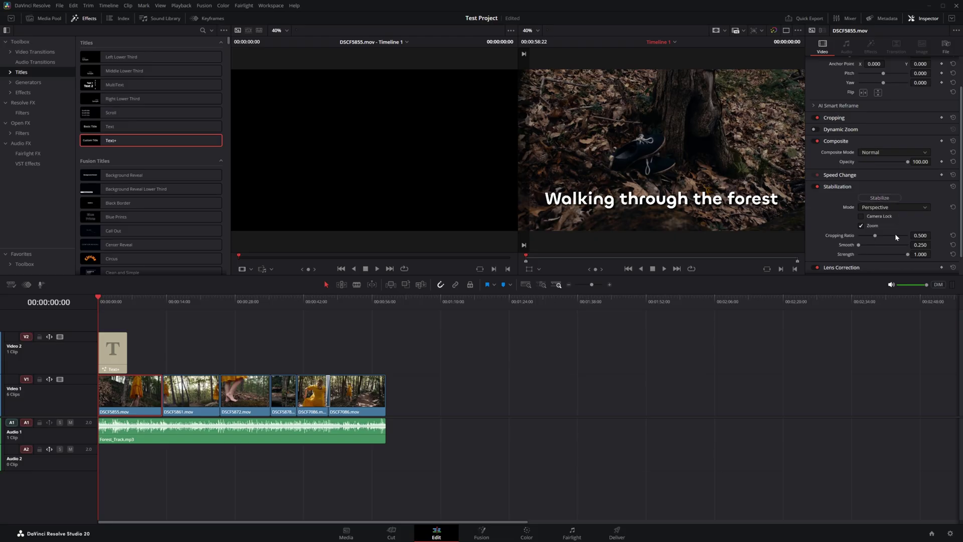
click(879, 198)
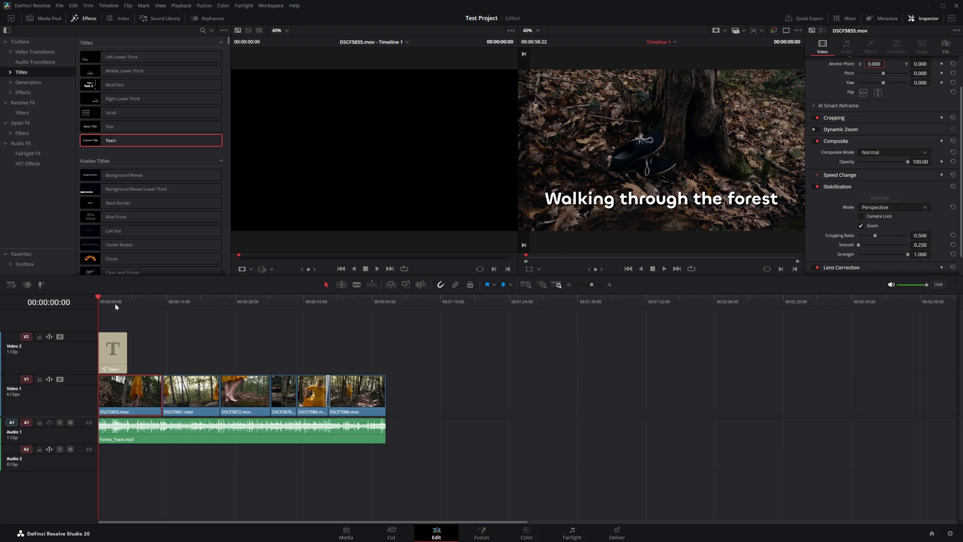
drag(116, 303, 125, 303)
key(space)
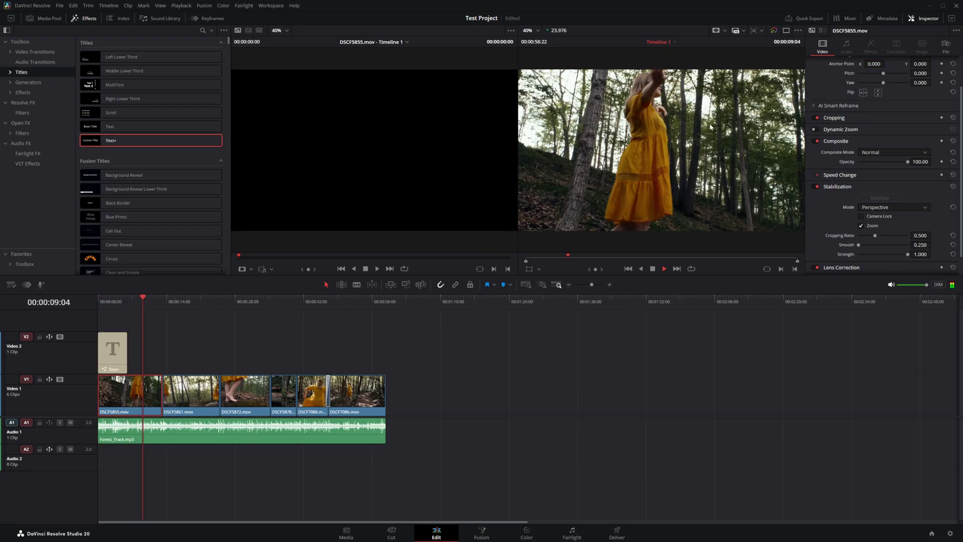
key(space)
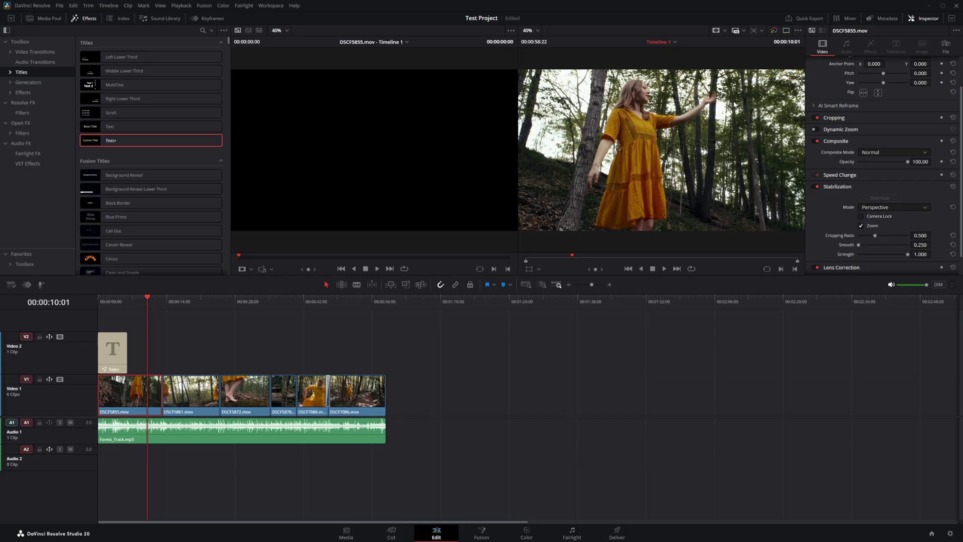
- Switch the stabilization mode of DSCF5855.mov to Similarity, stabilize it again and play back the clip
click(871, 210)
click(876, 218)
click(878, 199)
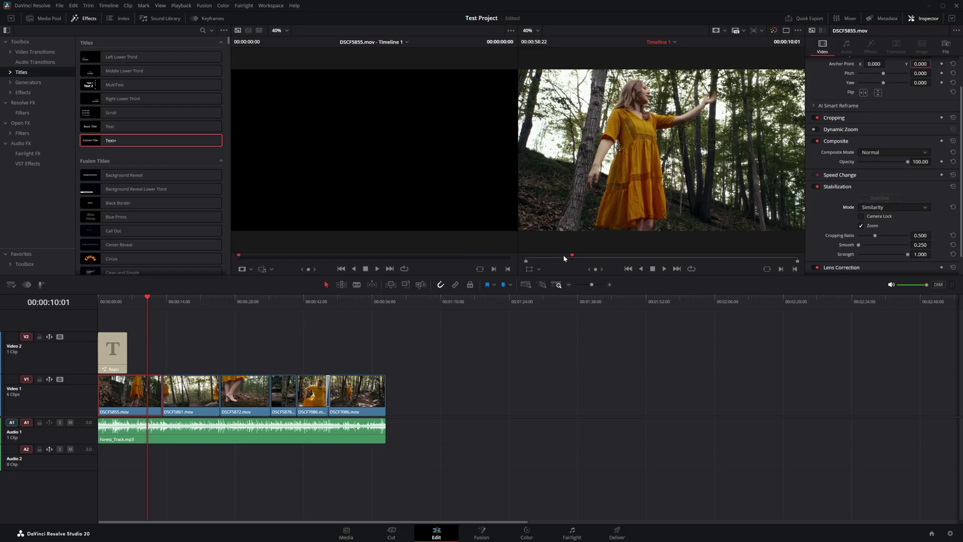
key(space)
key(space)
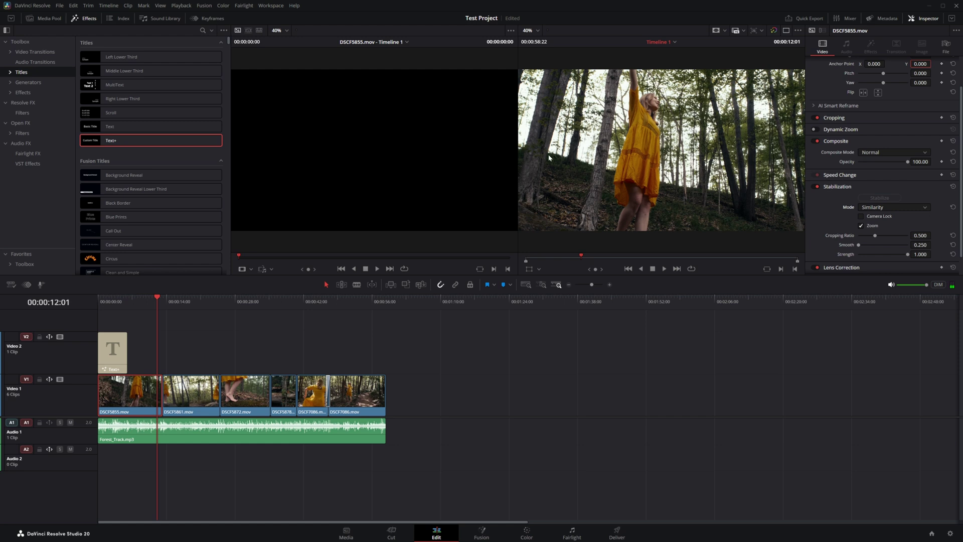
- Lower the volume of Forest_Track.mp3 to -3.0 and look over its remaining audio settings down to the equalizer
scroll(853, 95, up, 1)
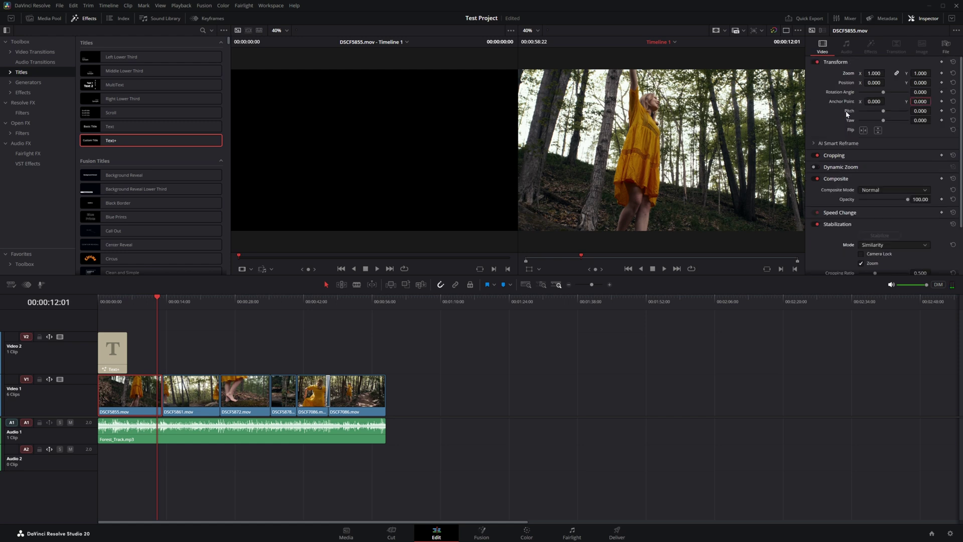
click(524, 361)
click(212, 435)
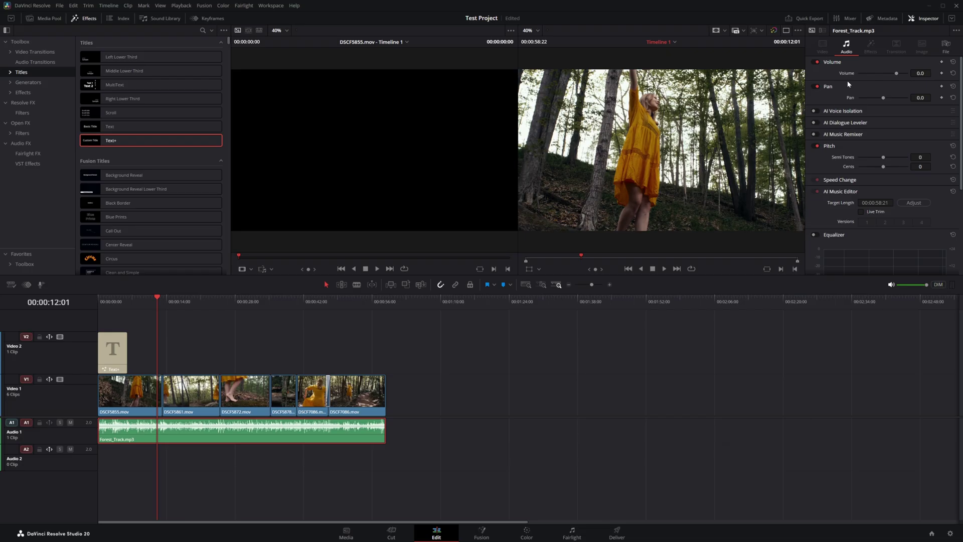
drag(919, 73, 933, 73)
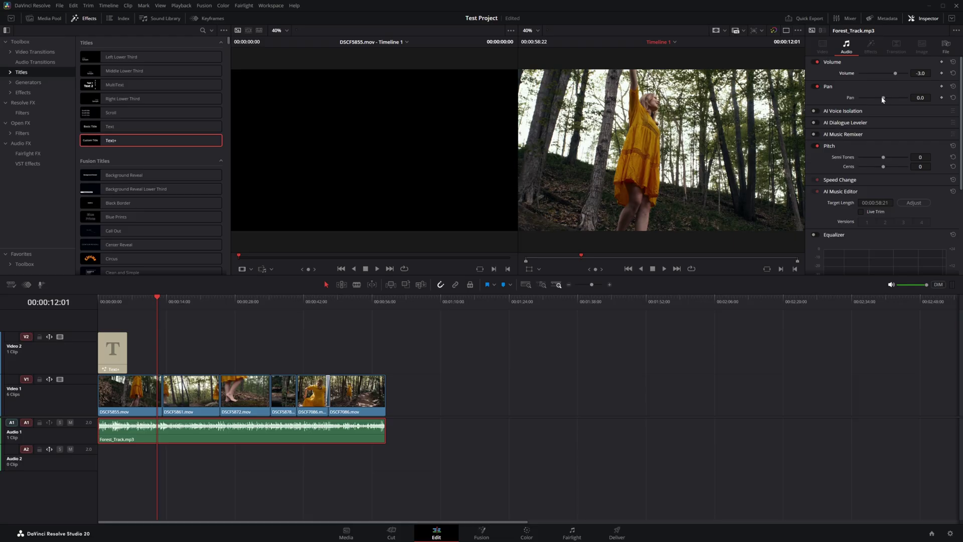
scroll(843, 224, down, 3)
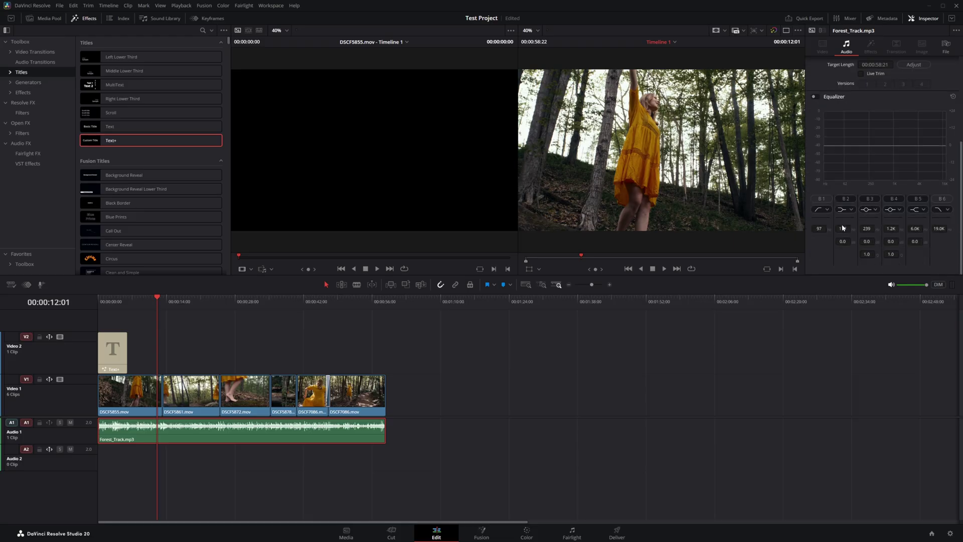
scroll(869, 166, up, 3)
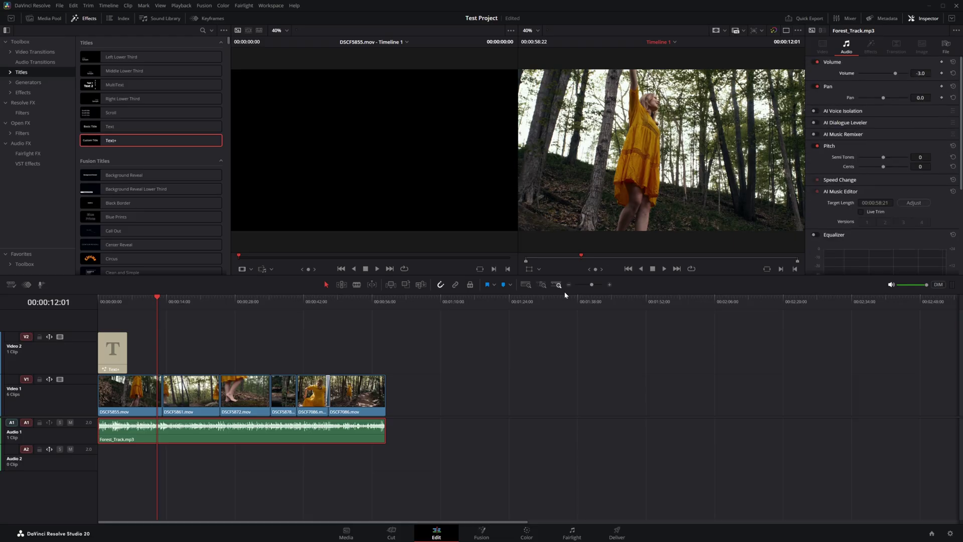
- Add a fade-out of about one second to the end of the Text+ title and play it back
click(128, 302)
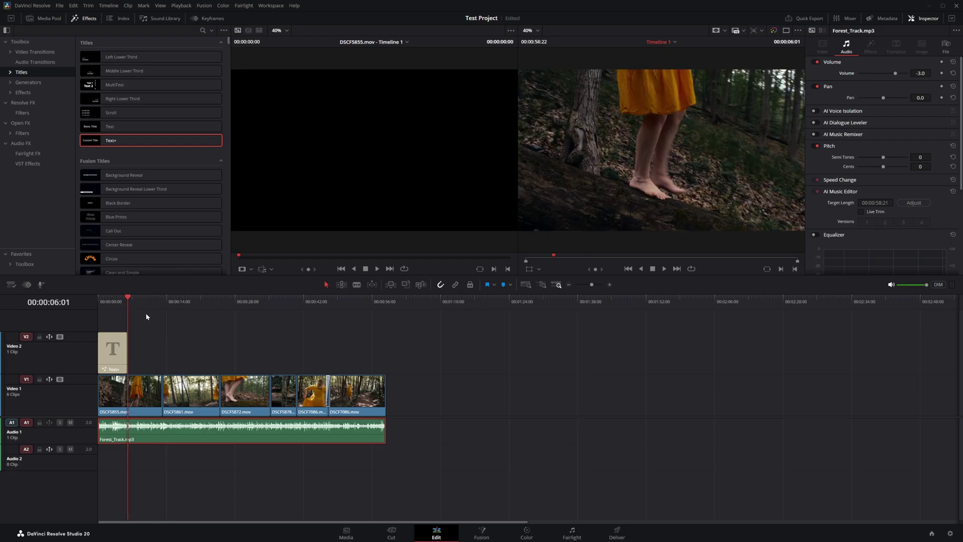
scroll(161, 338, up, 5)
scroll(293, 339, up, 2)
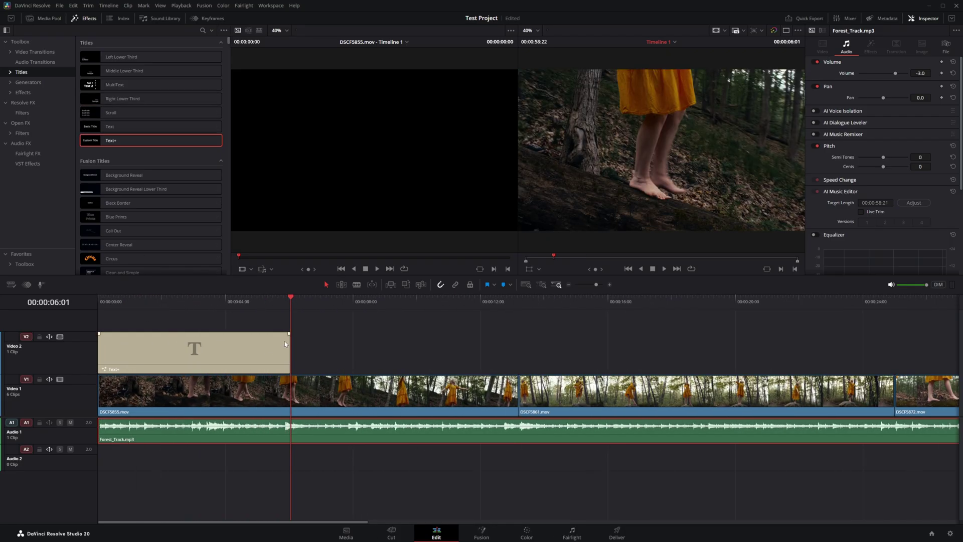
drag(312, 321, 219, 321)
click(207, 301)
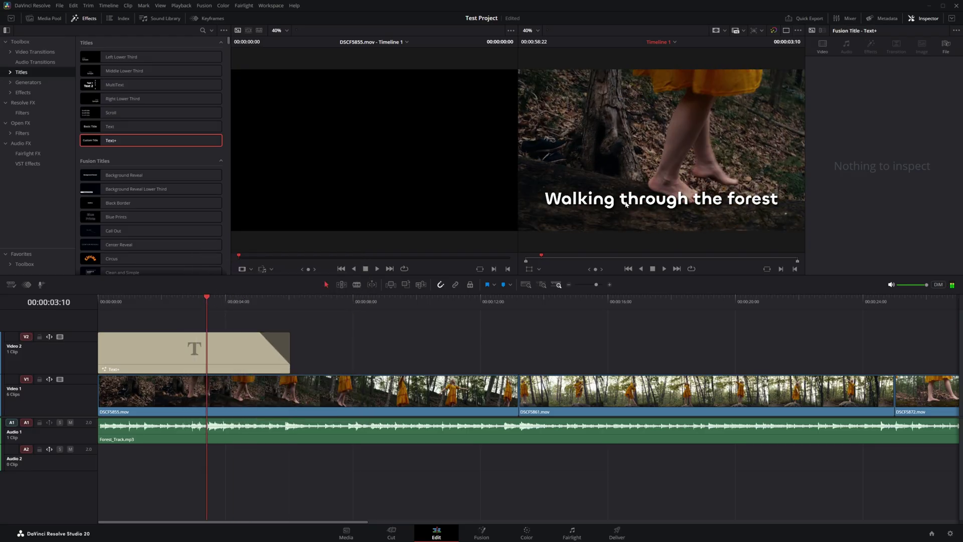
key(space)
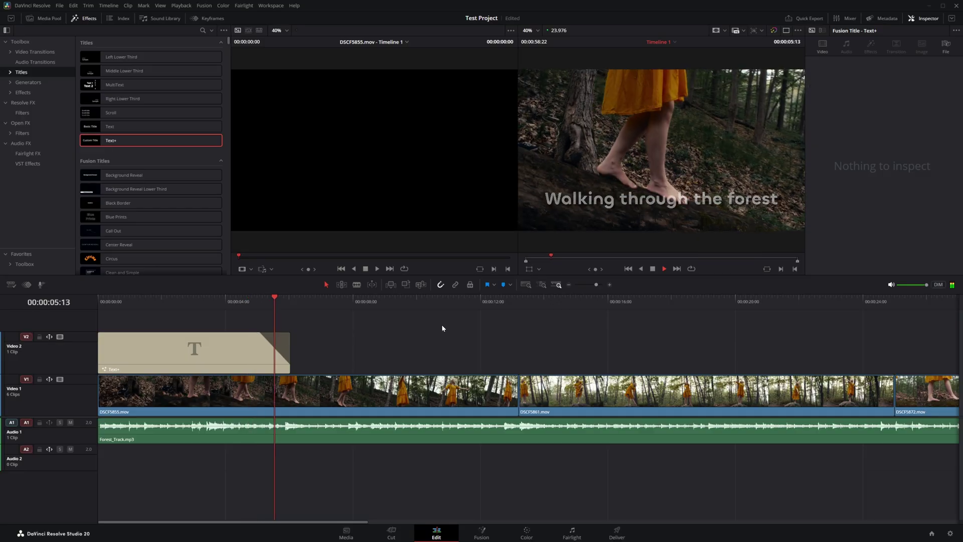
key(space)
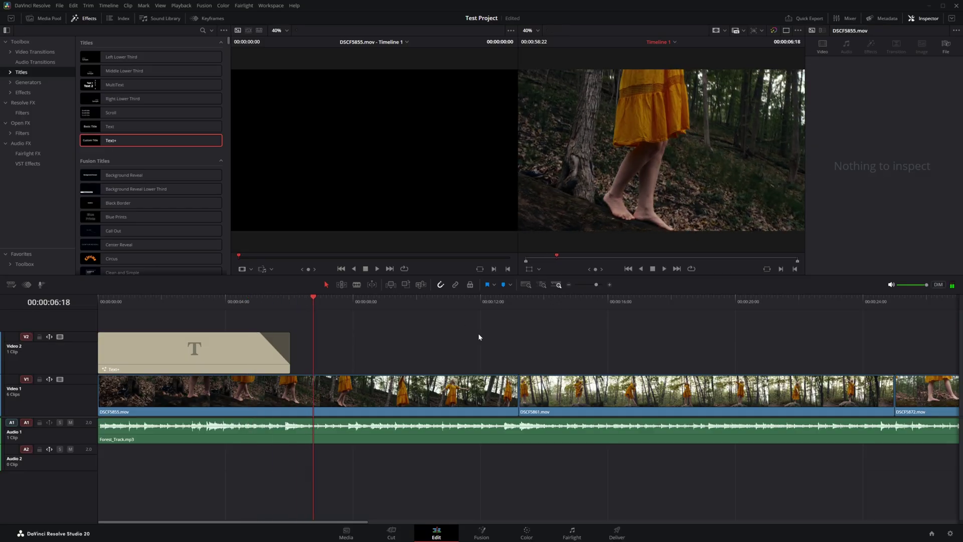
- Open Quick Export for the finished timeline and compare the YouTube and Vimeo render presets
scroll(419, 347, down, 5)
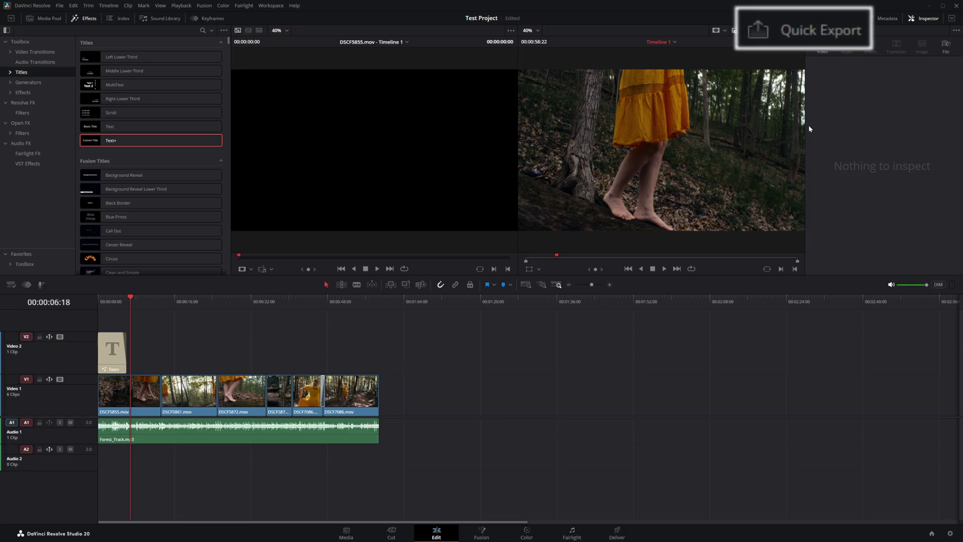
click(799, 29)
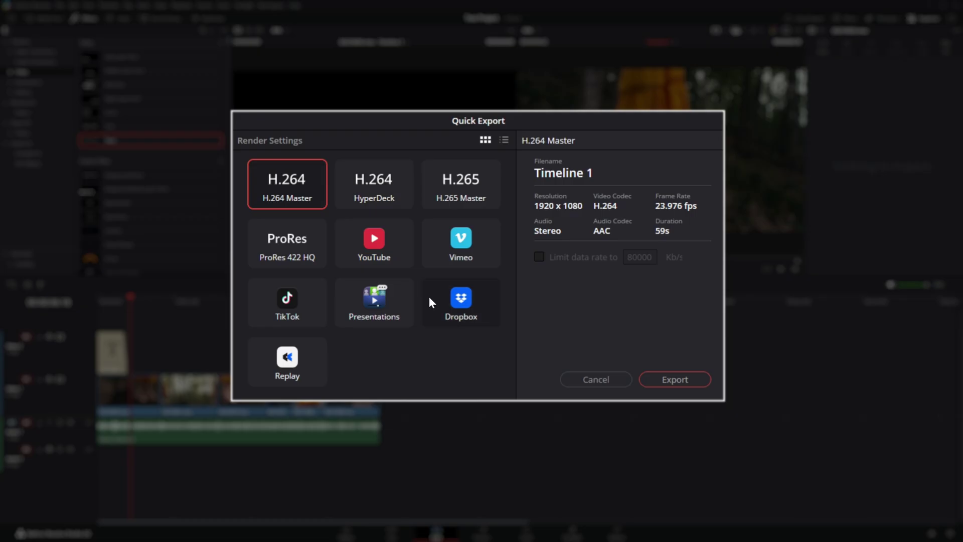
click(385, 235)
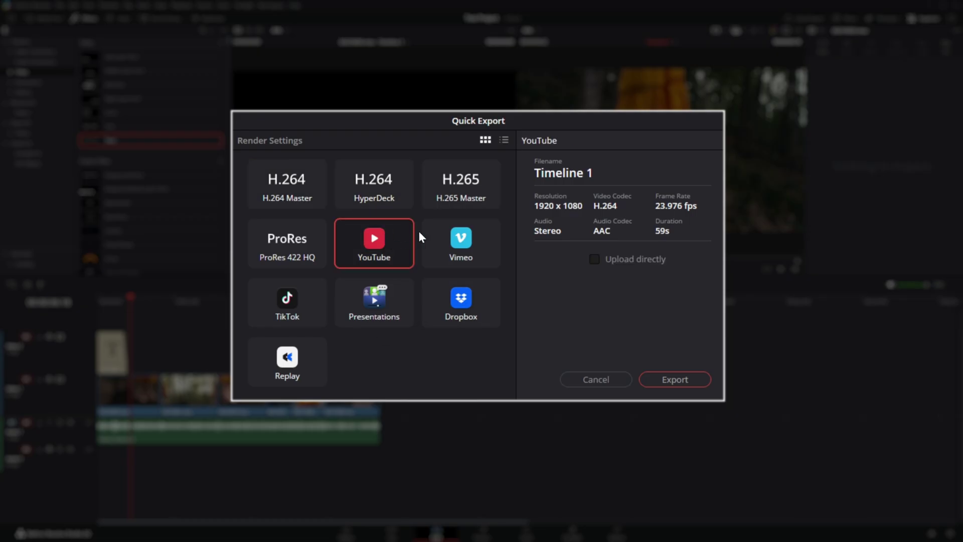
click(477, 246)
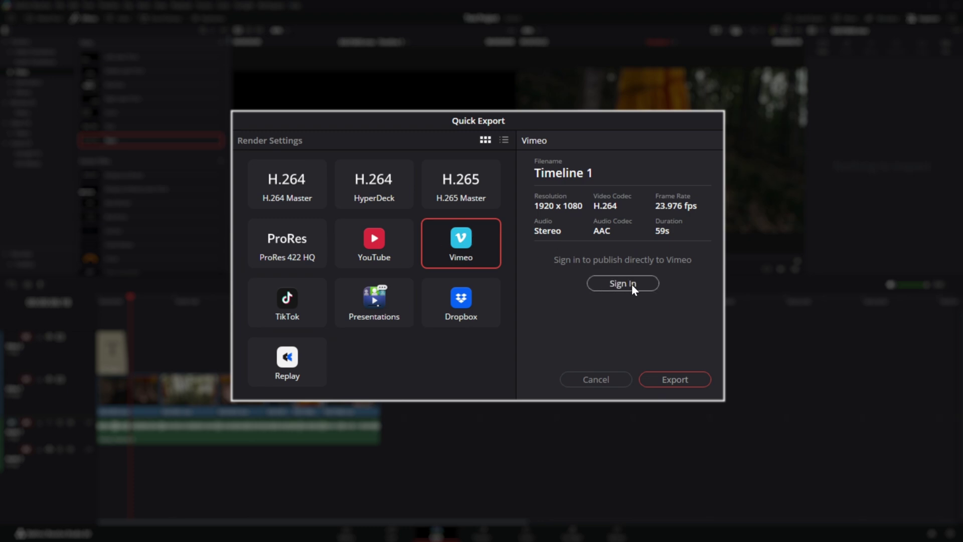
click(384, 233)
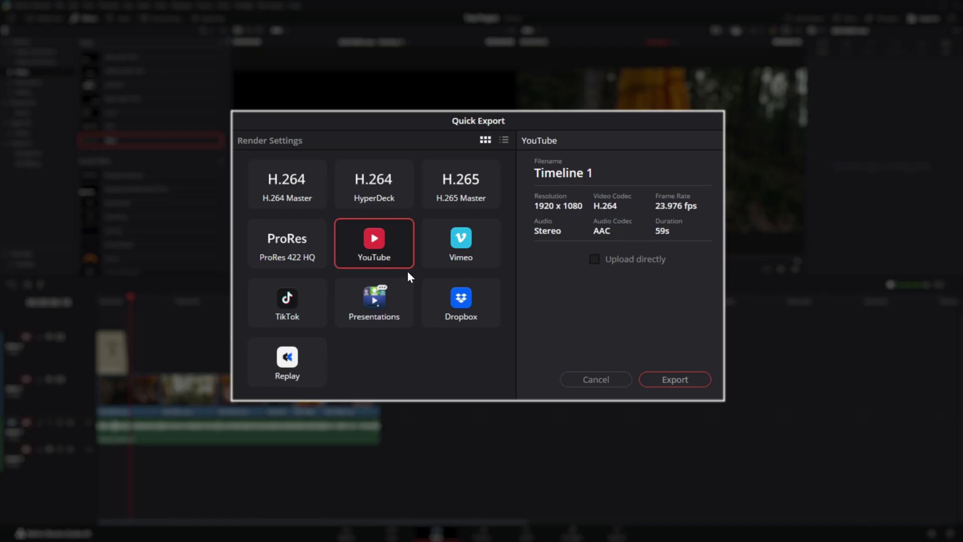
- Export the timeline with the H.265 Master preset, saving it as Timeline 1.mov in the Videos folder
click(469, 187)
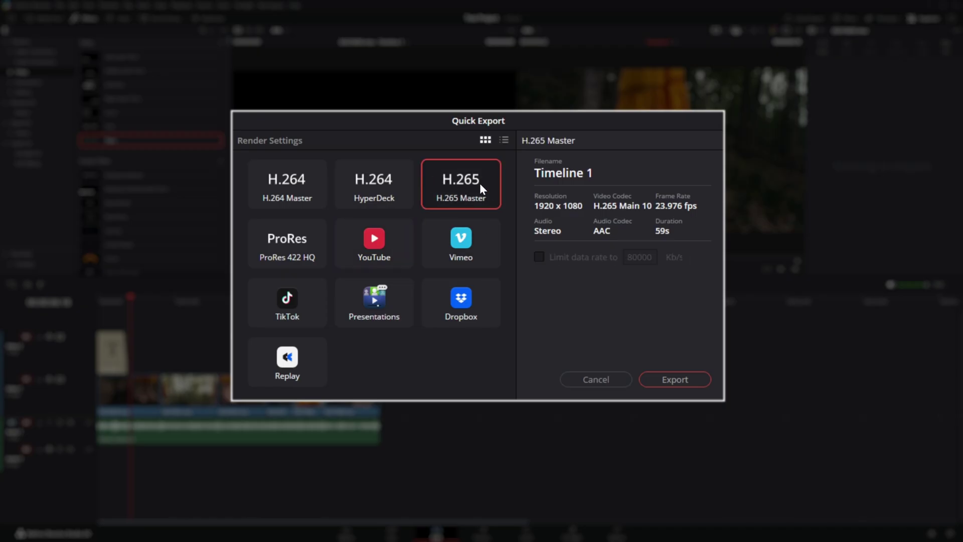
click(680, 376)
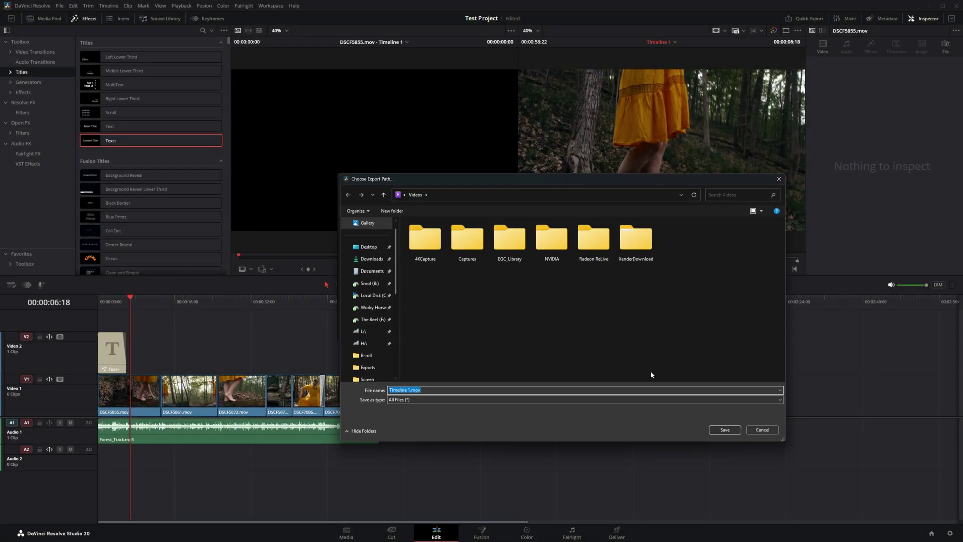
click(724, 429)
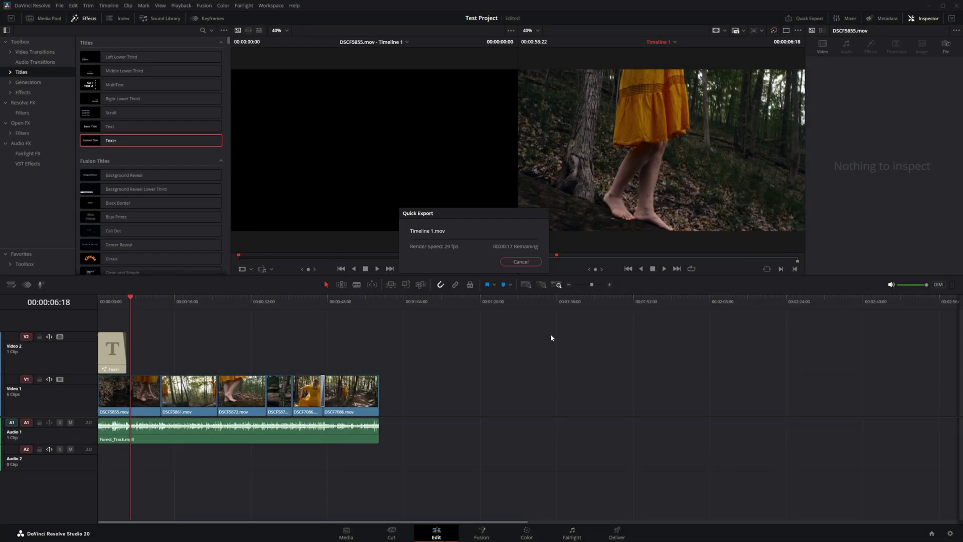